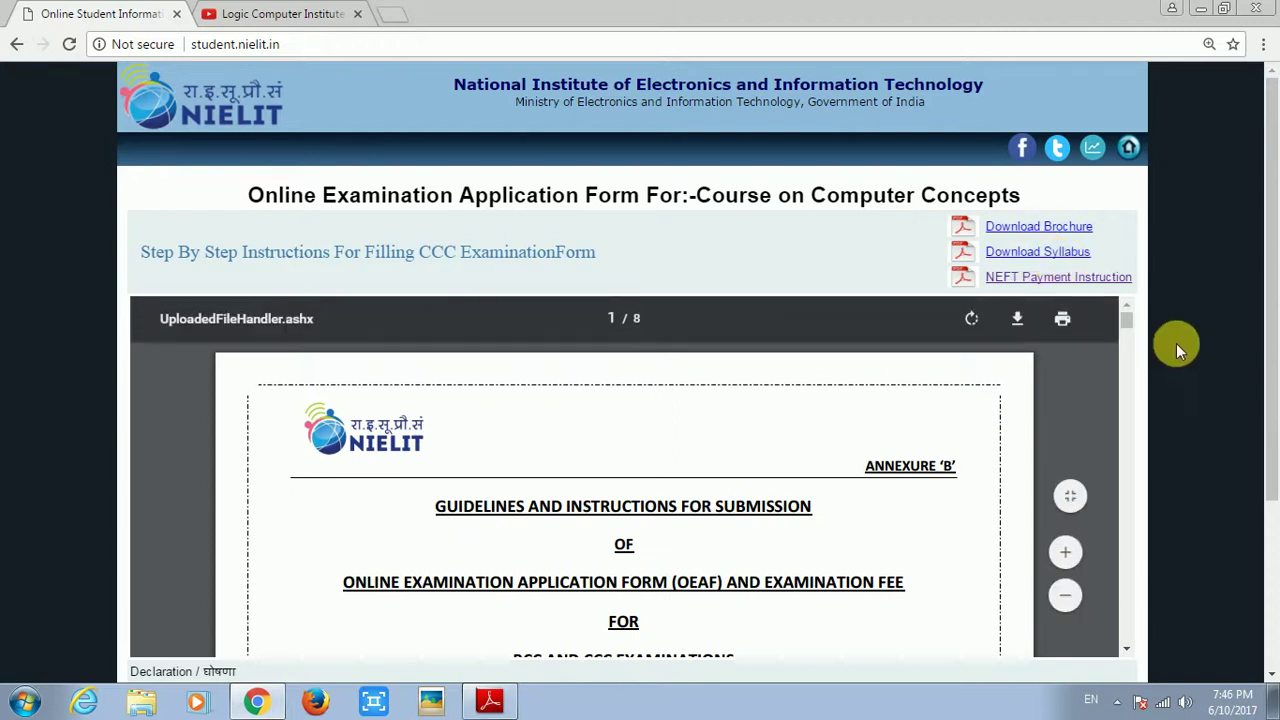
Accept the CCC declaration and proceed to the examination application form
scroll(1181, 340, "down", 3)
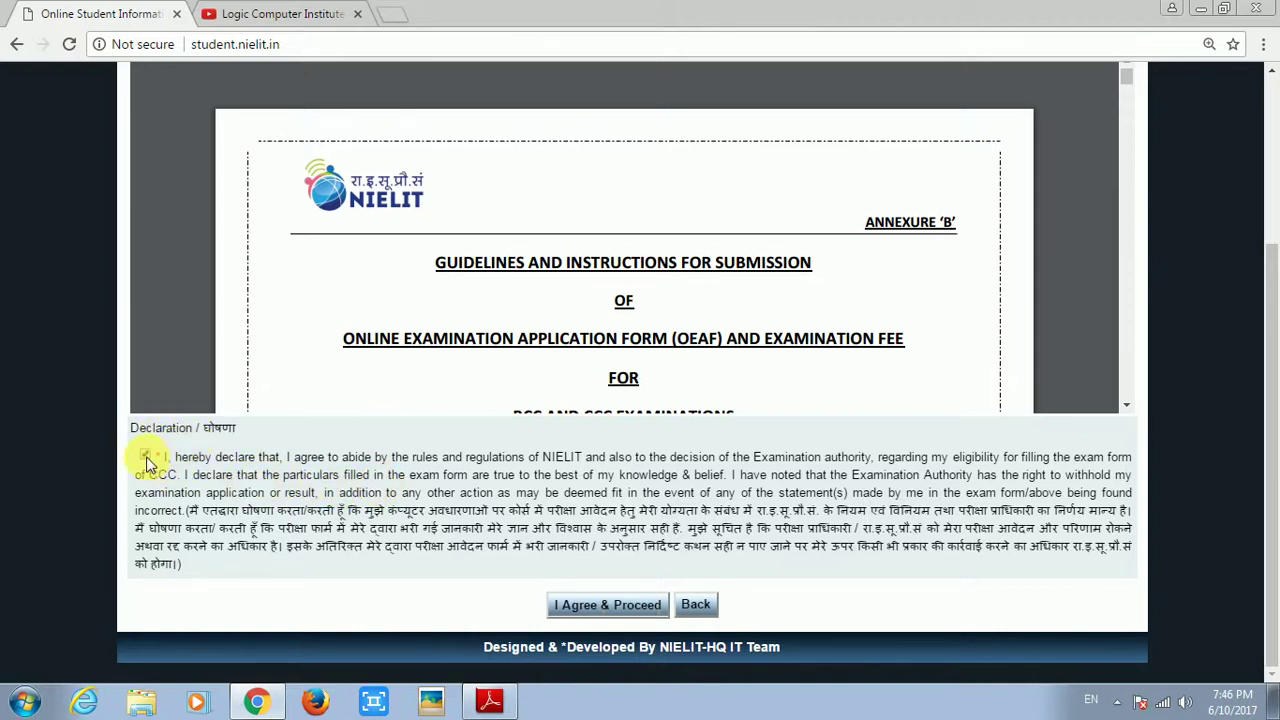
left_click(638, 607)
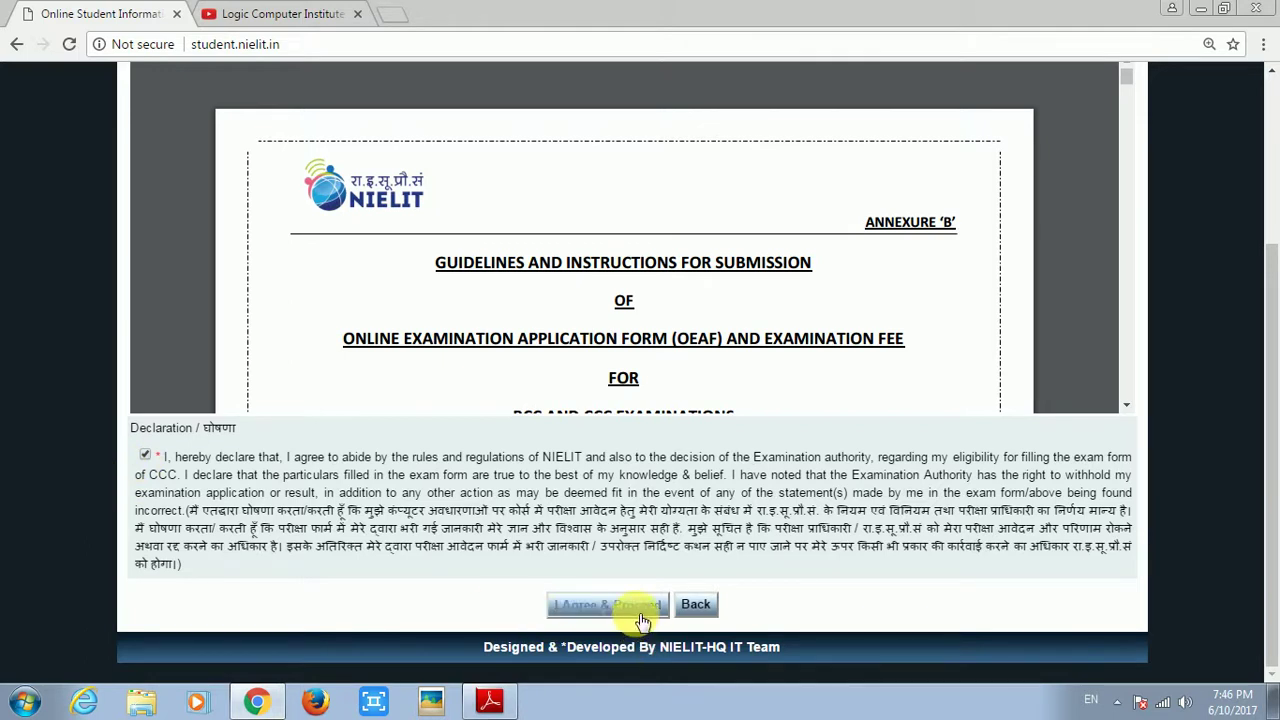
left_click(619, 607)
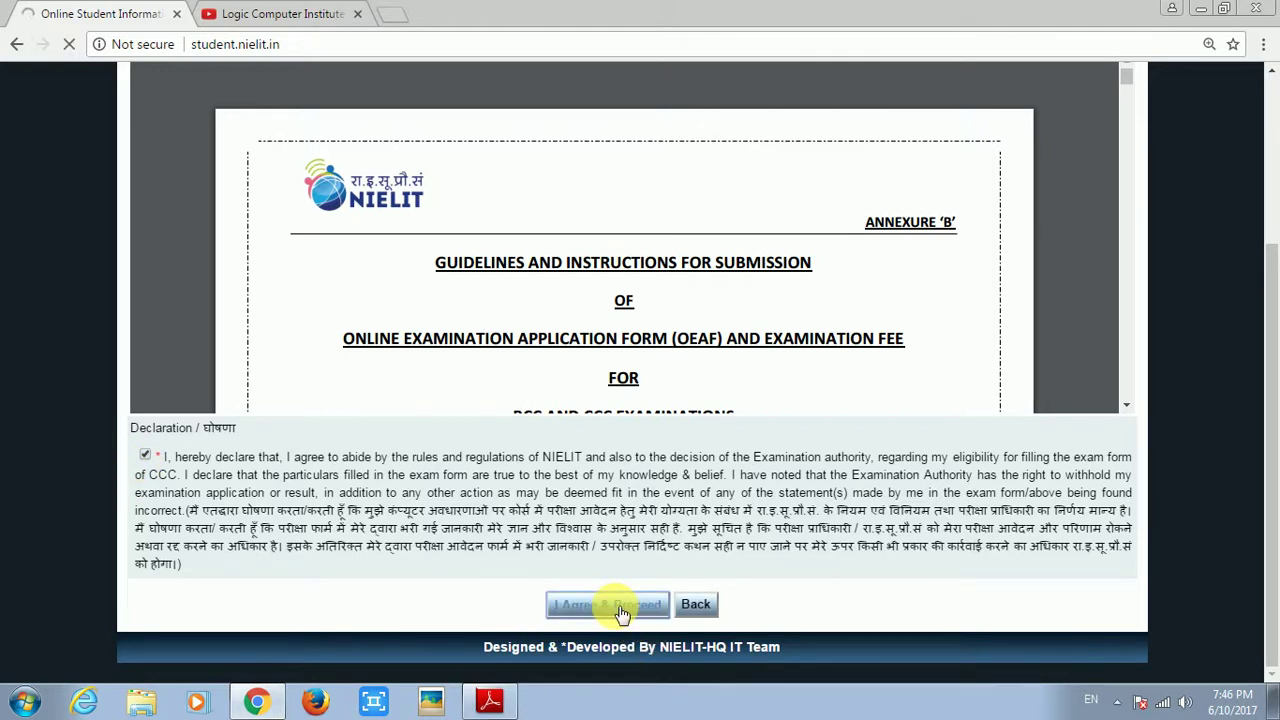
scroll(54, 429, "up", 3)
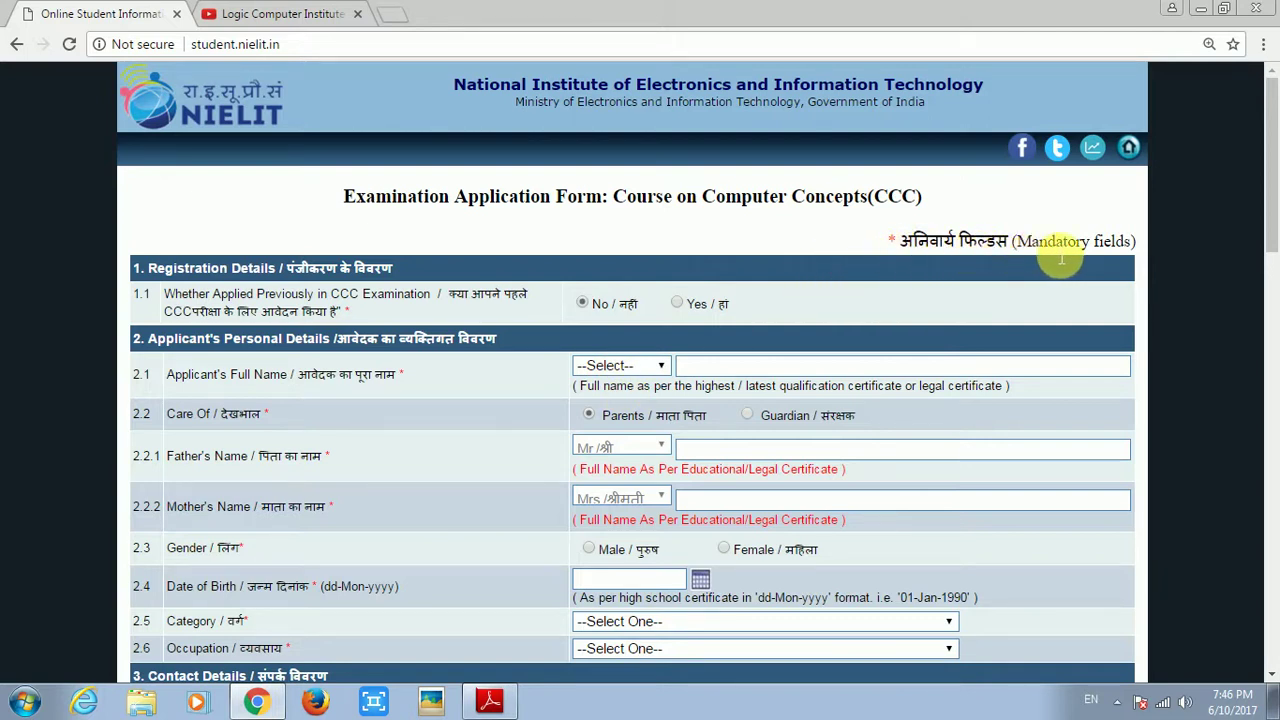
Examine the mandatory-field marker and the name fields for the applicant, father and mother
left_click_drag(897, 240, 838, 260)
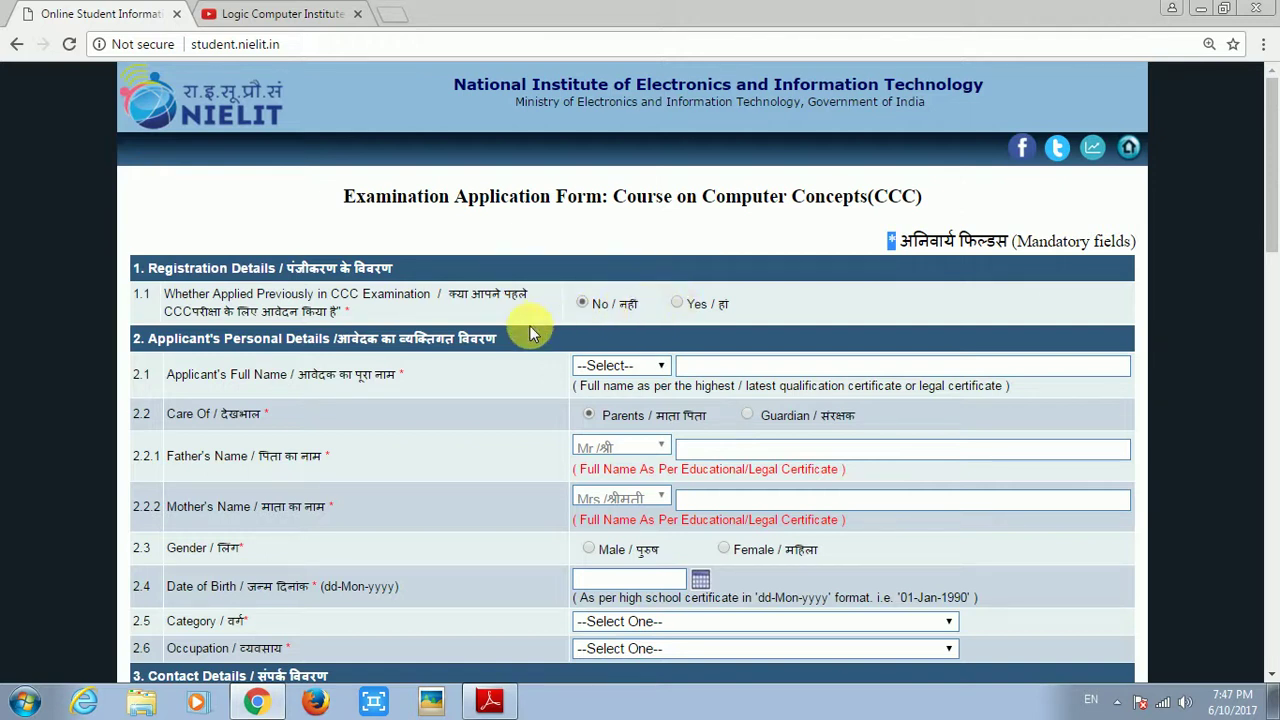
scroll(556, 320, "down", 1)
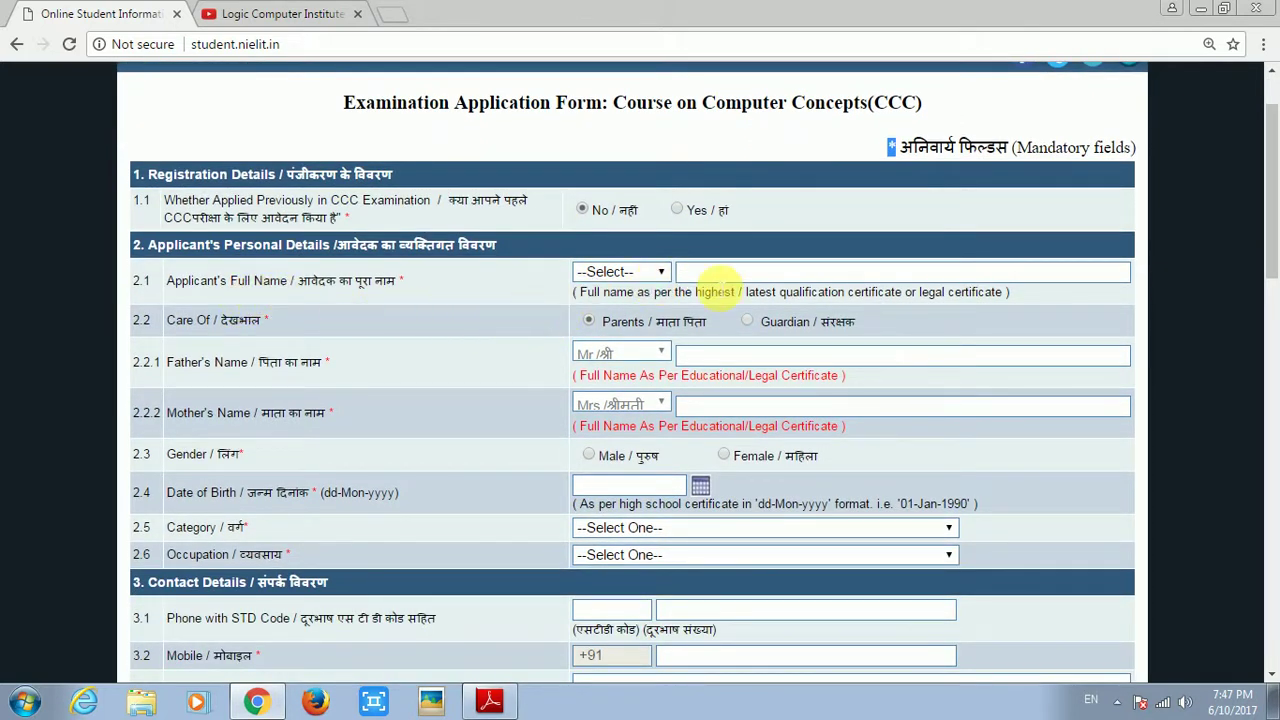
left_click(740, 271)
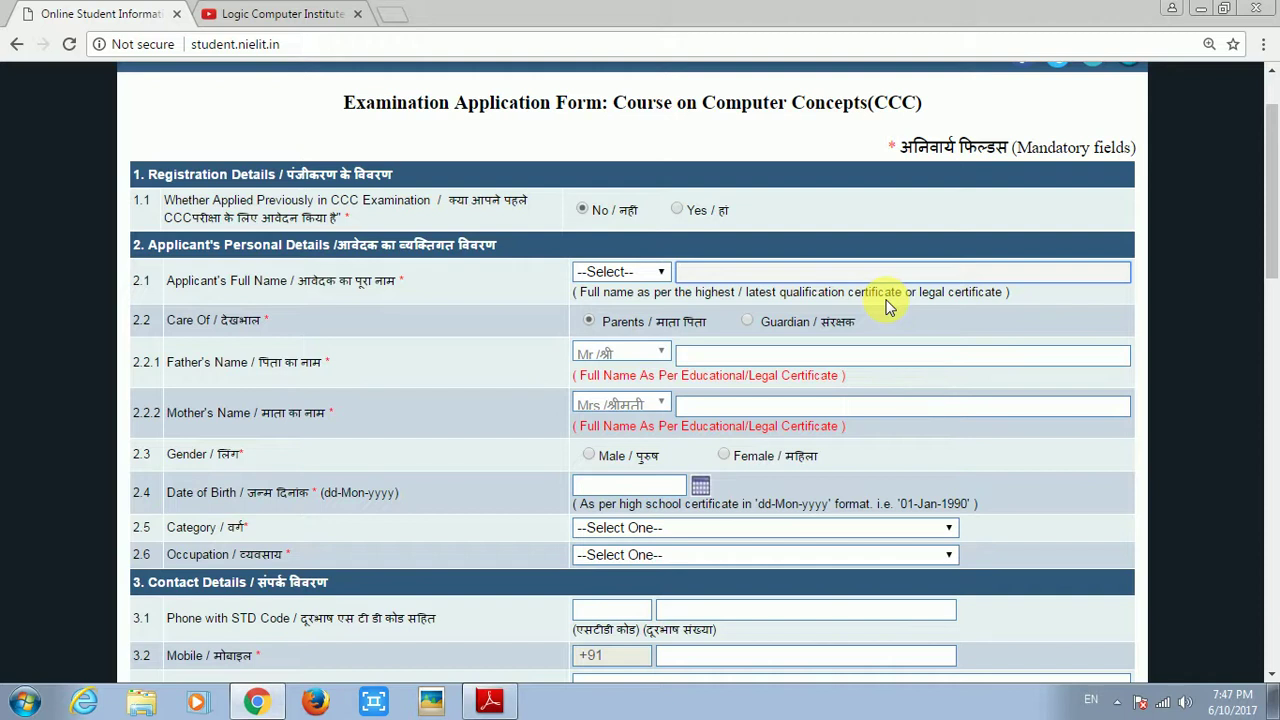
left_click(752, 271)
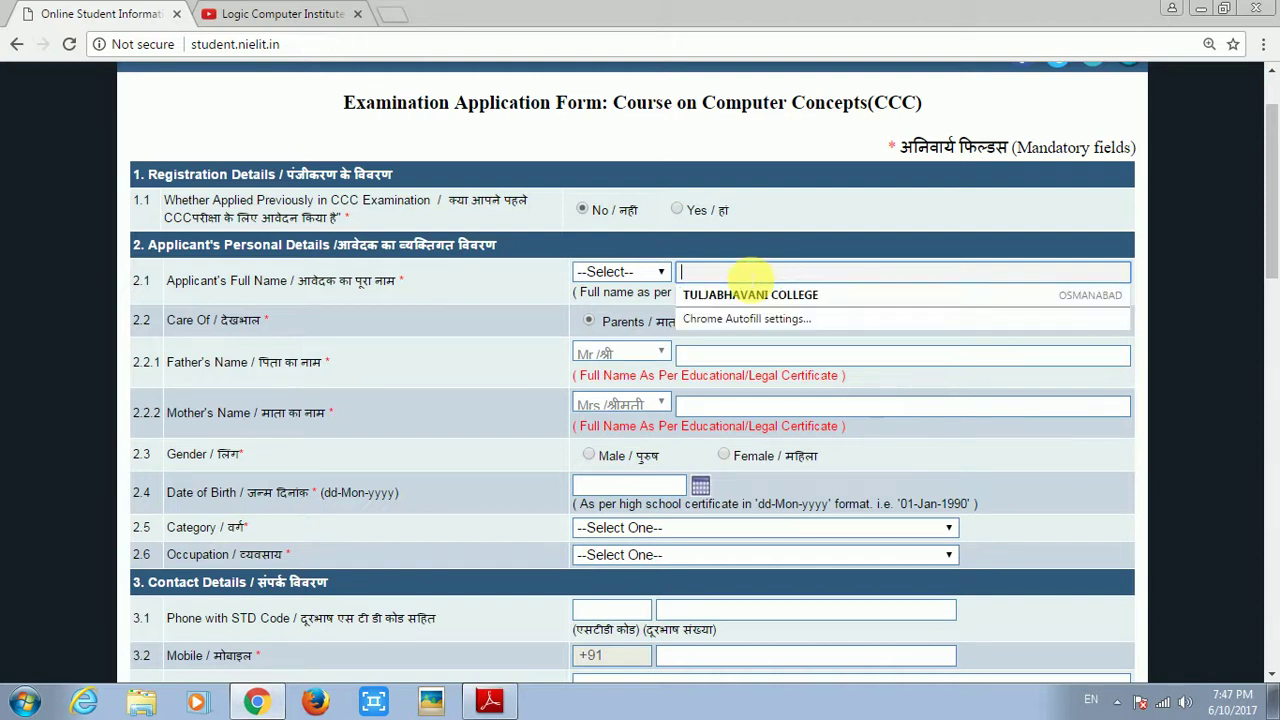
left_click(486, 320)
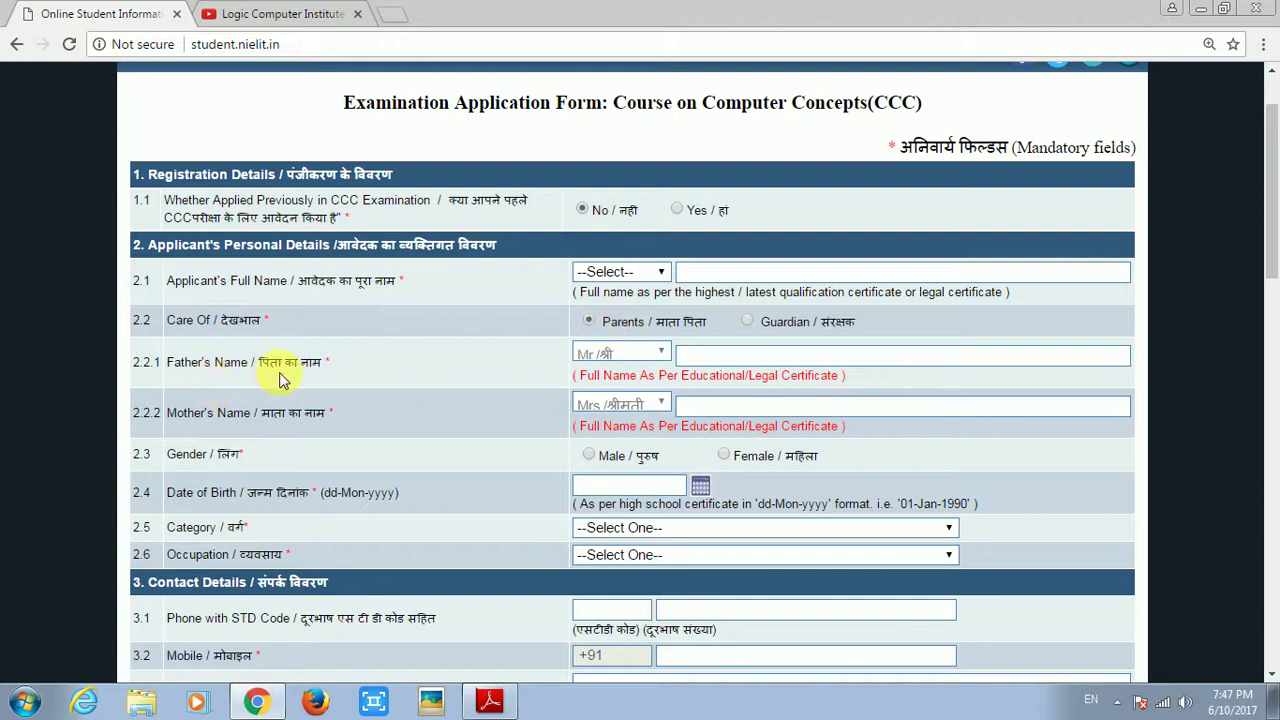
left_click(718, 357)
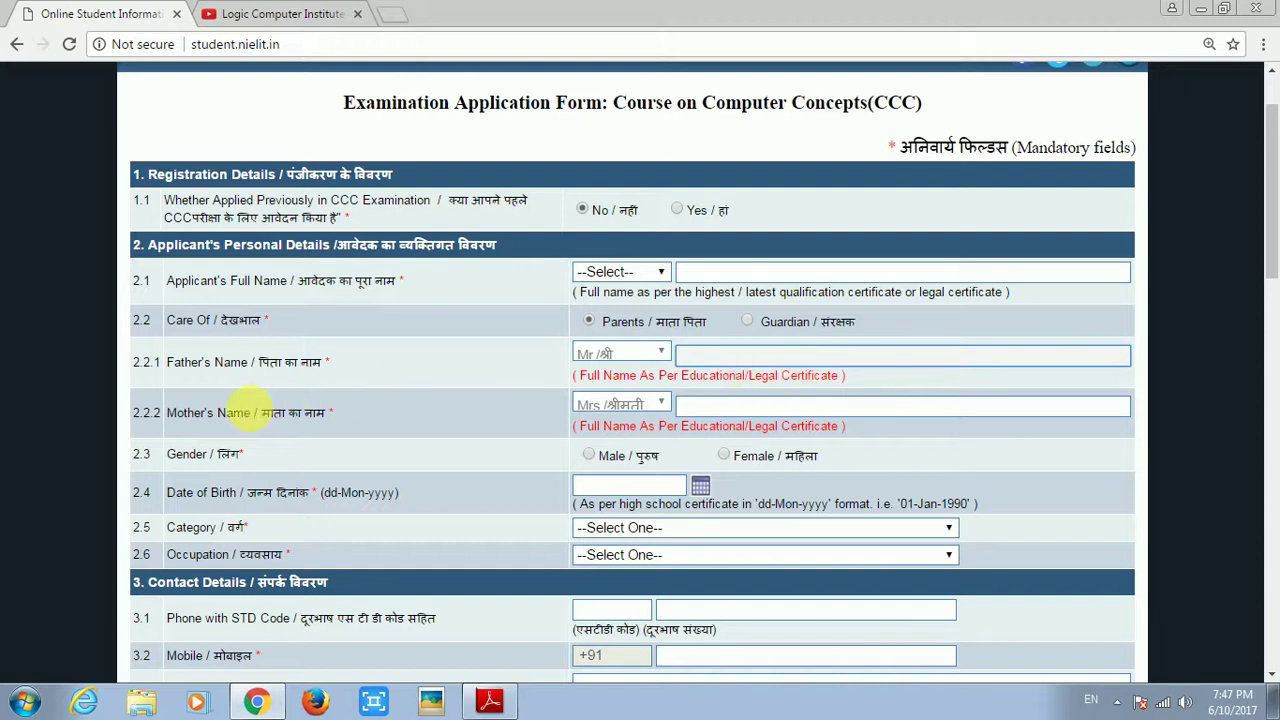
left_click(703, 407)
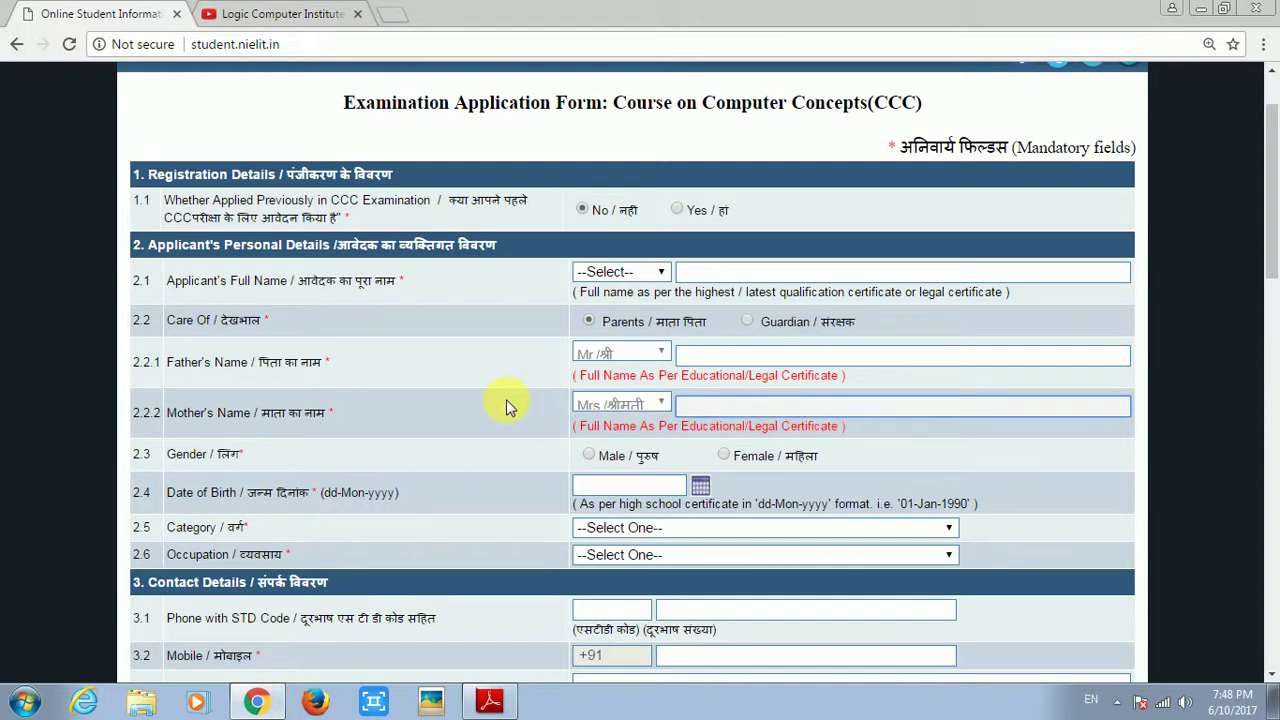
Choose the applicant's date of birth from the calendar in the personal details
scroll(505, 403, "down", 1)
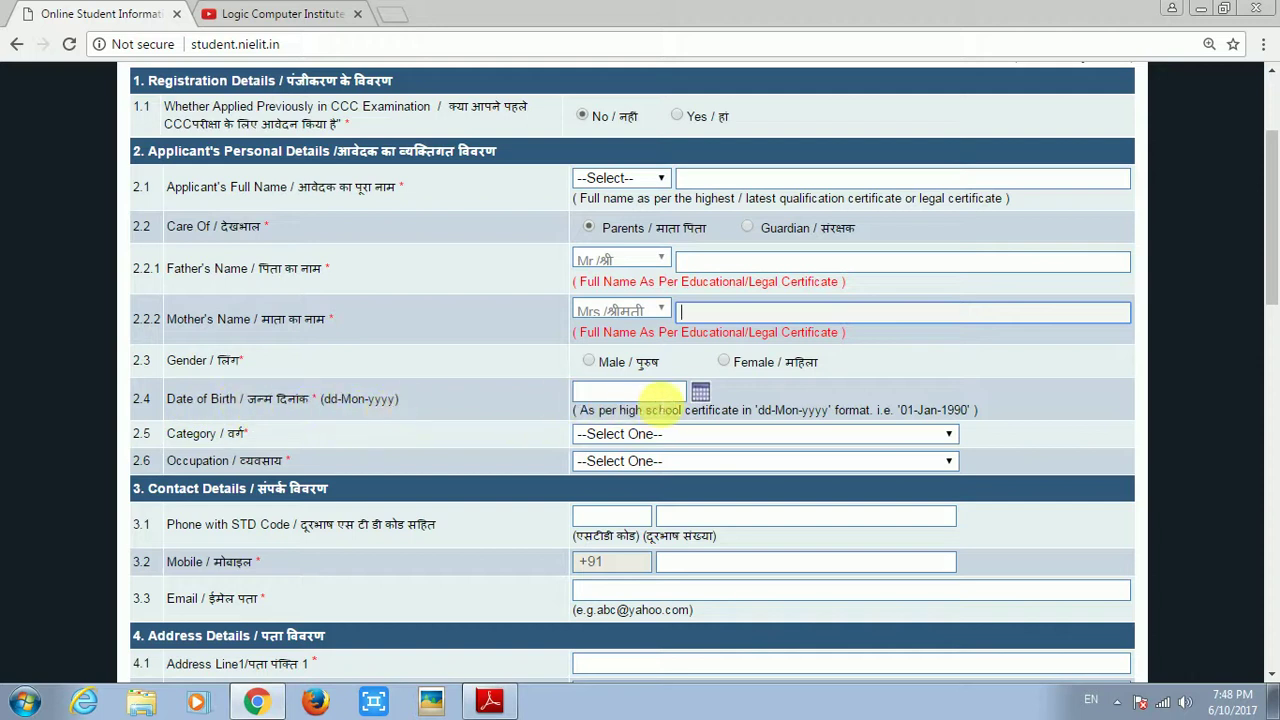
left_click(700, 394)
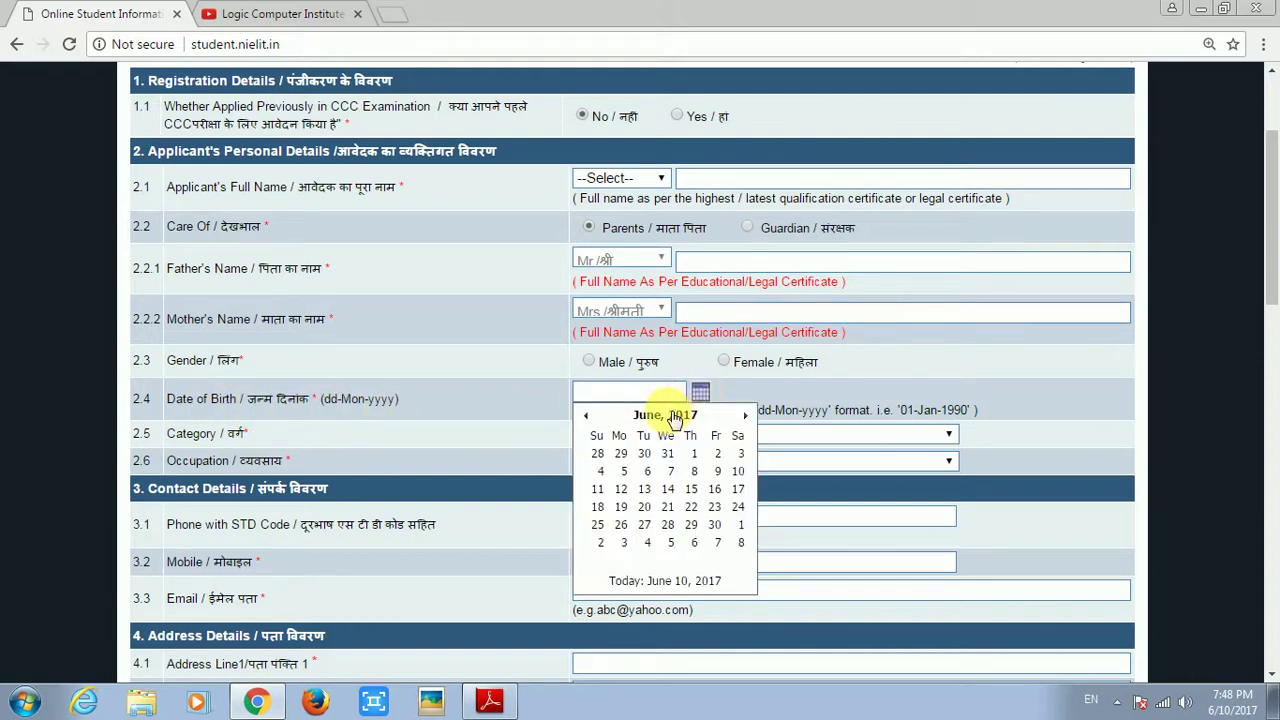
left_click(666, 416)
left_click(670, 416)
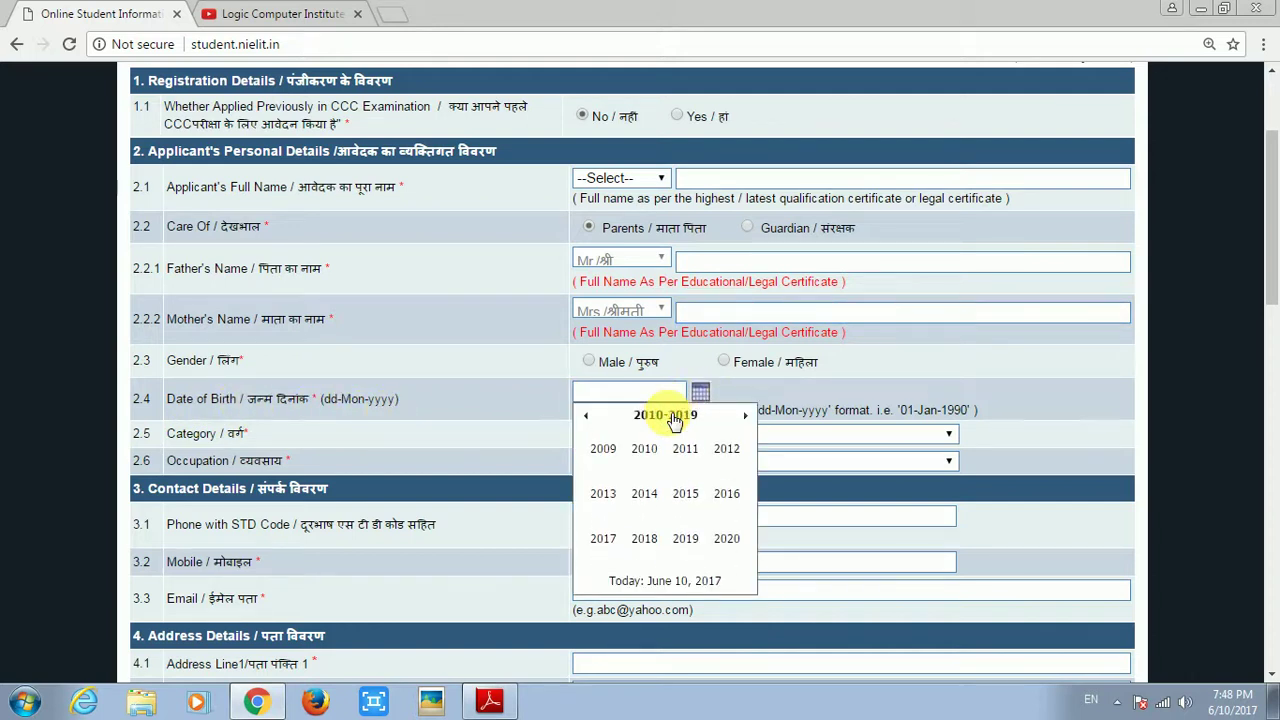
left_click(587, 417)
left_click(647, 449)
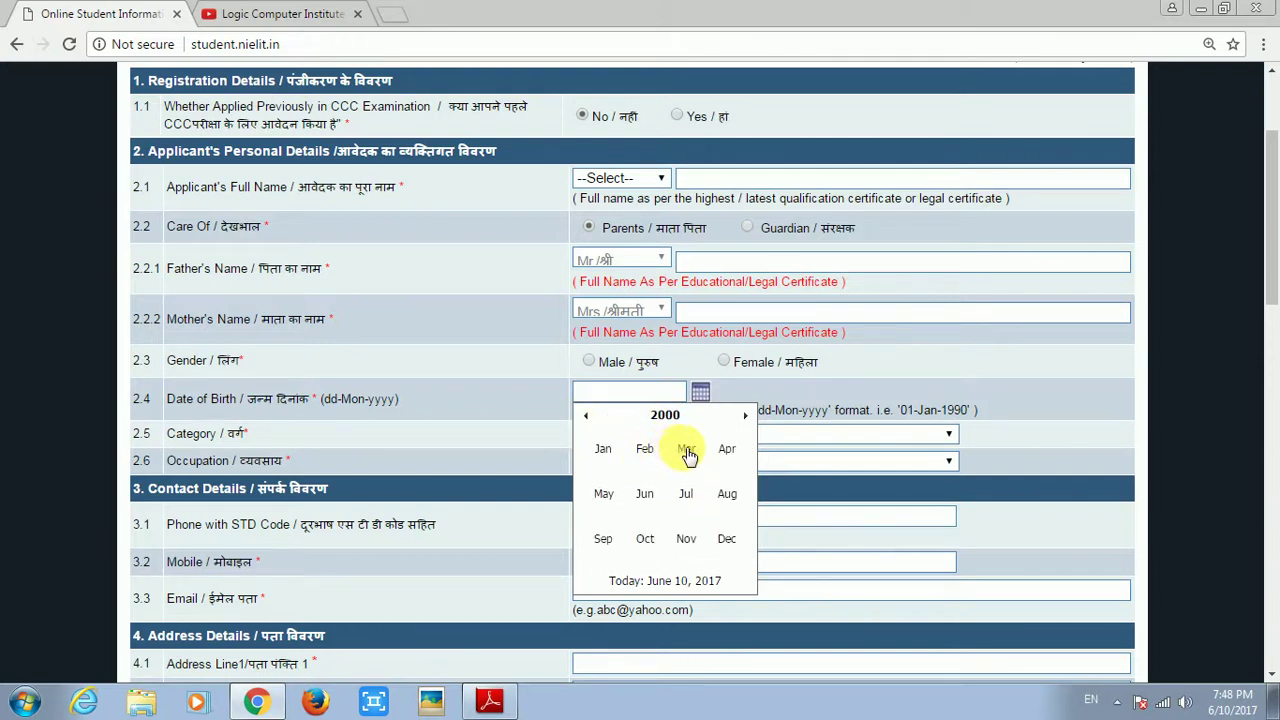
left_click(684, 451)
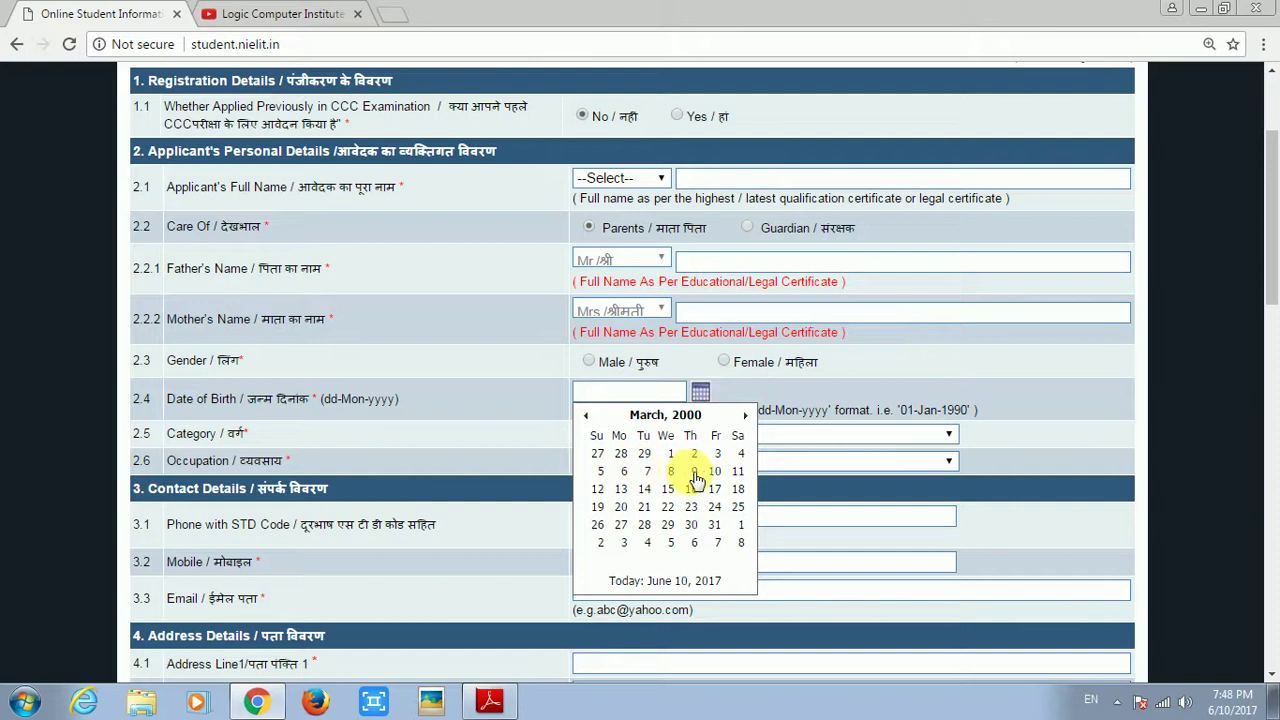
left_click(714, 471)
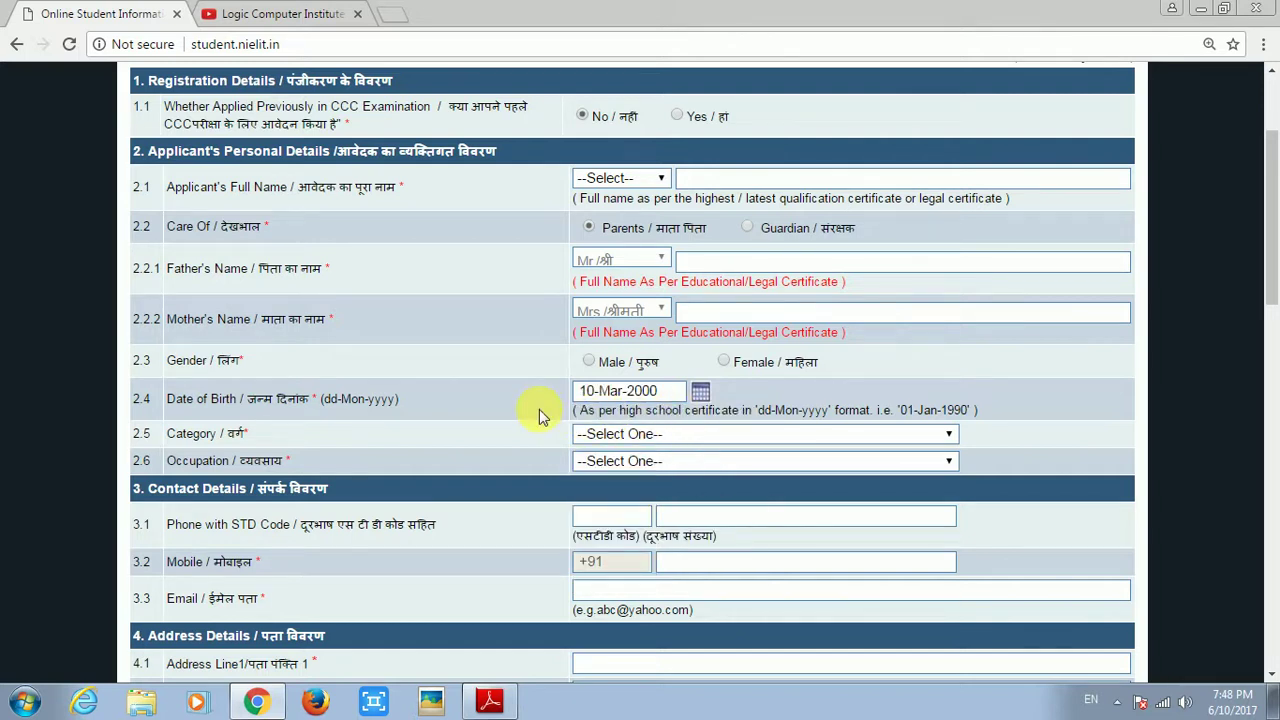
Review the available options for the applicant's category and occupation without choosing any
scroll(542, 410, "down", 1)
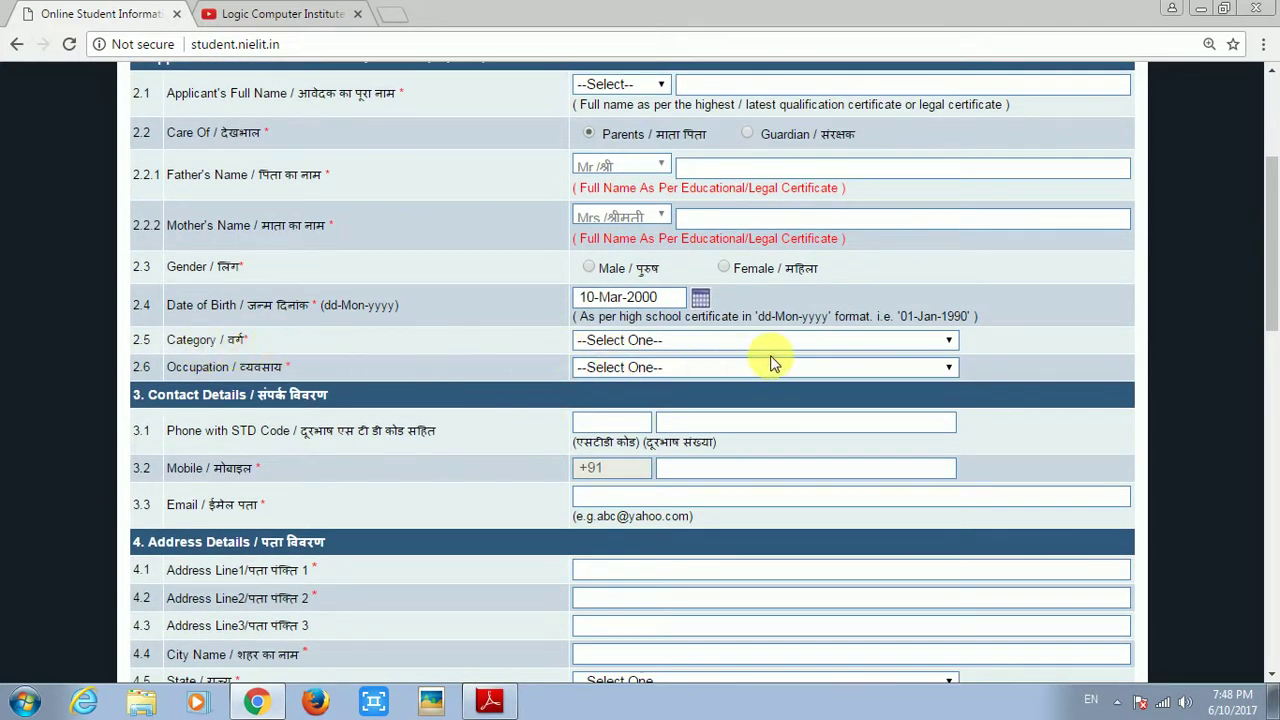
left_click(949, 342)
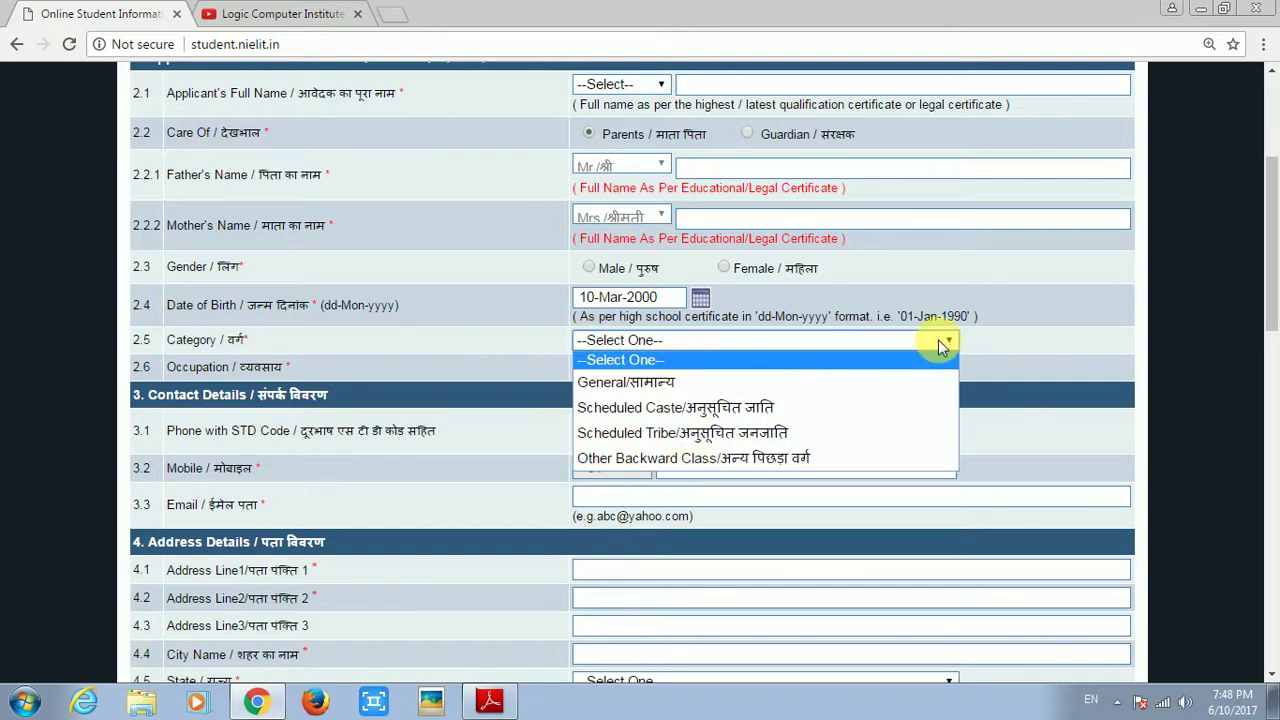
left_click(780, 341)
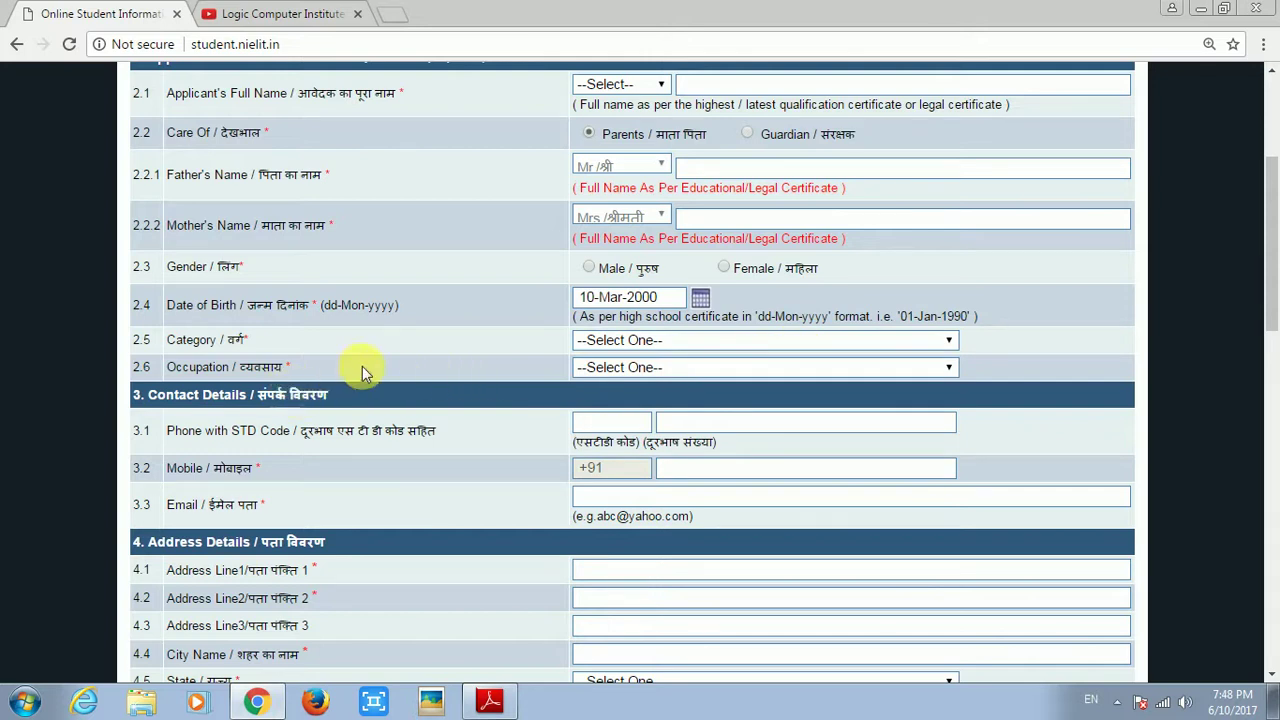
left_click(950, 368)
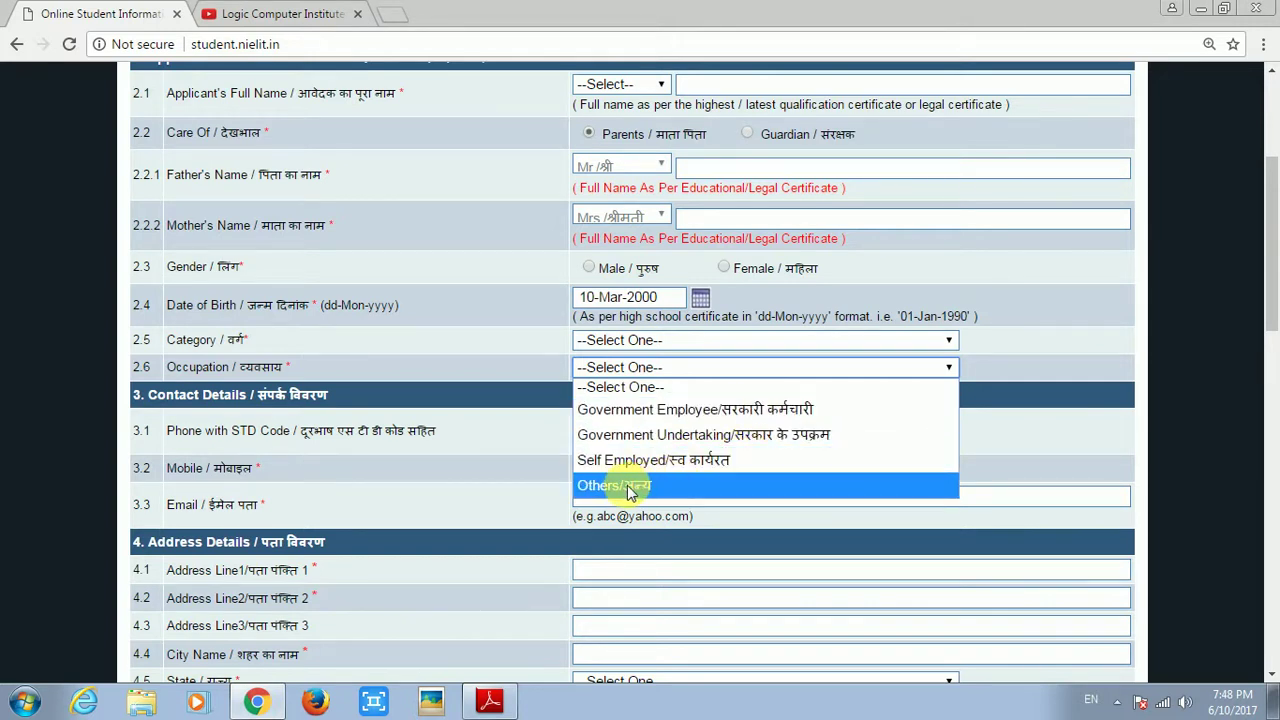
left_click(1068, 365)
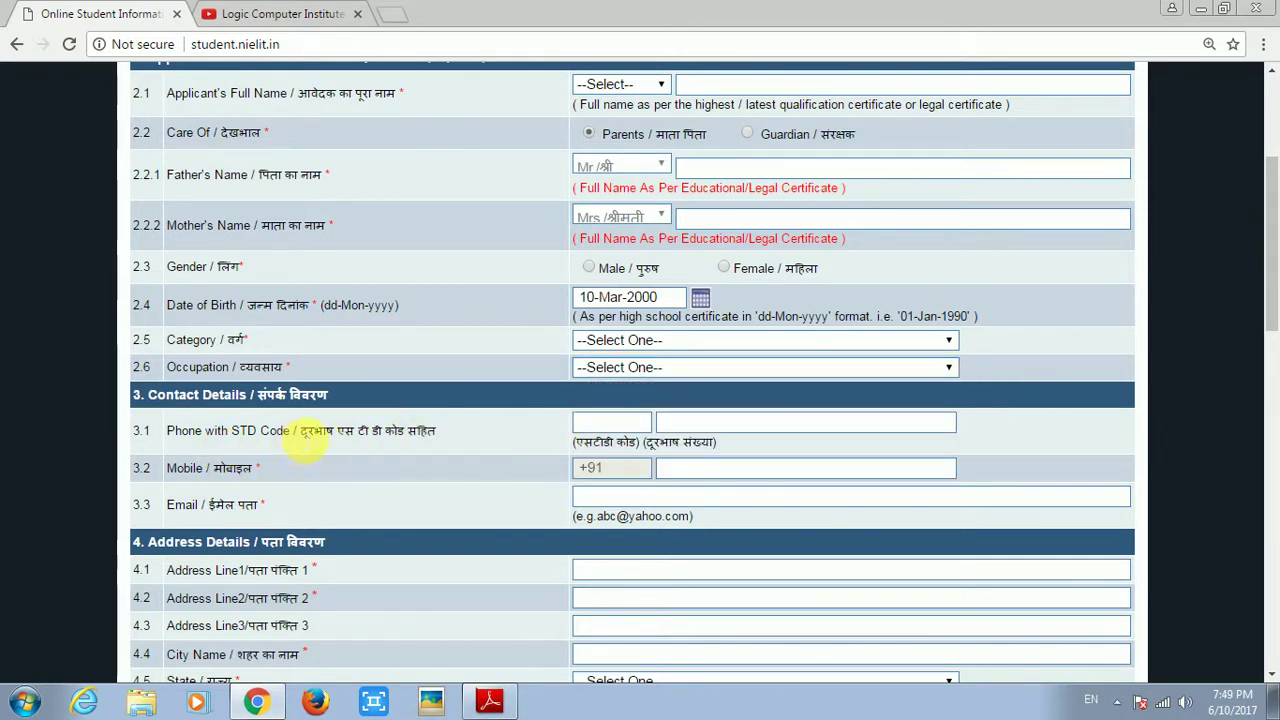
Examine the contact details fields for STD code, phone number, mobile number and email
left_click(617, 424)
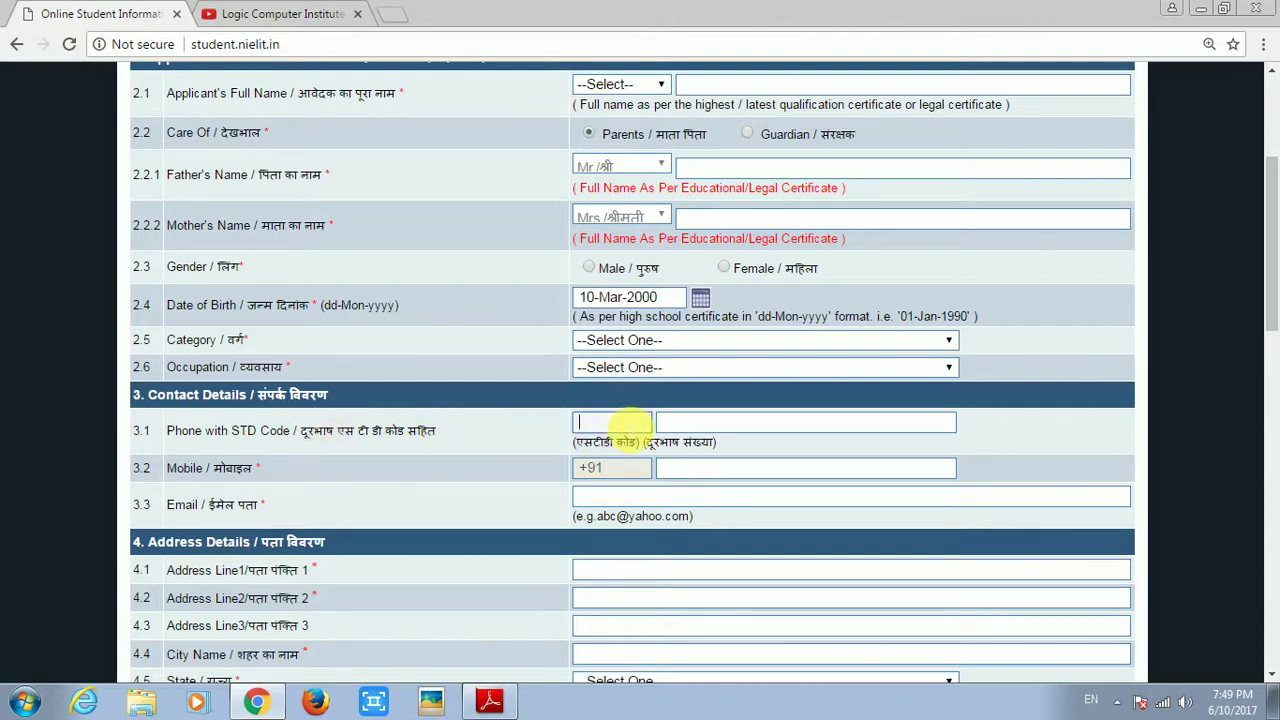
left_click(695, 422)
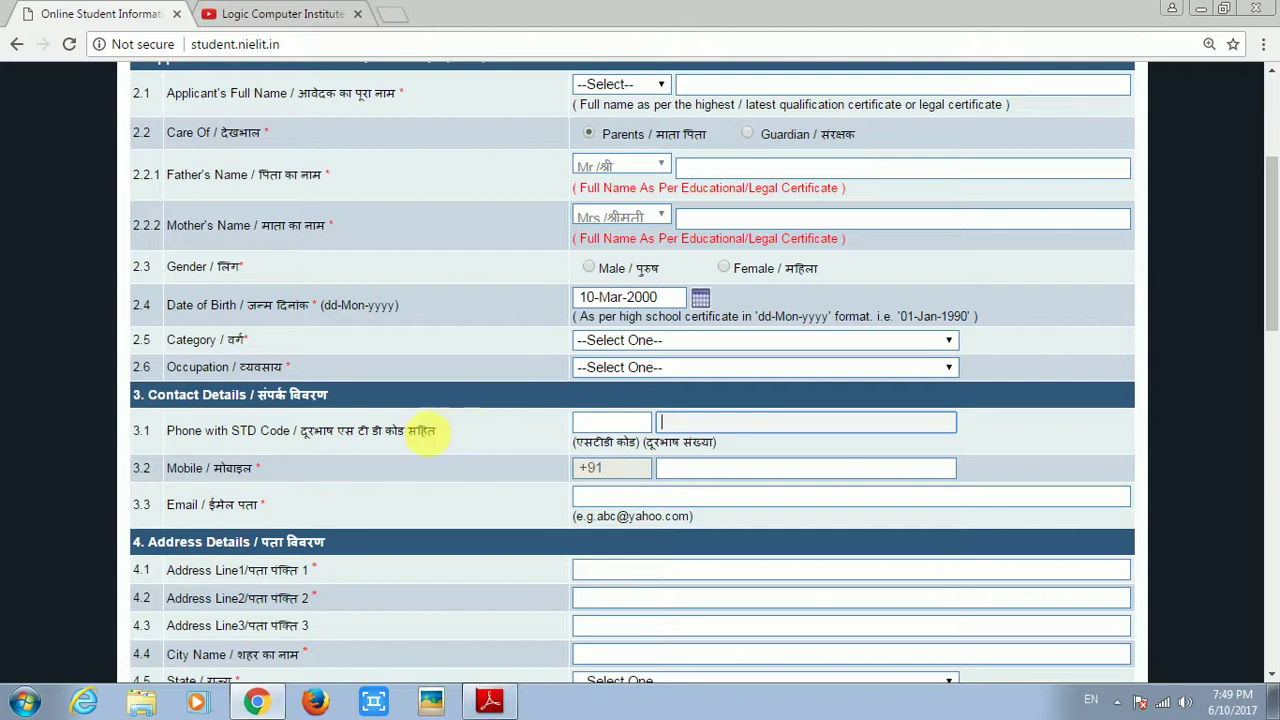
scroll(361, 456, "down", 1)
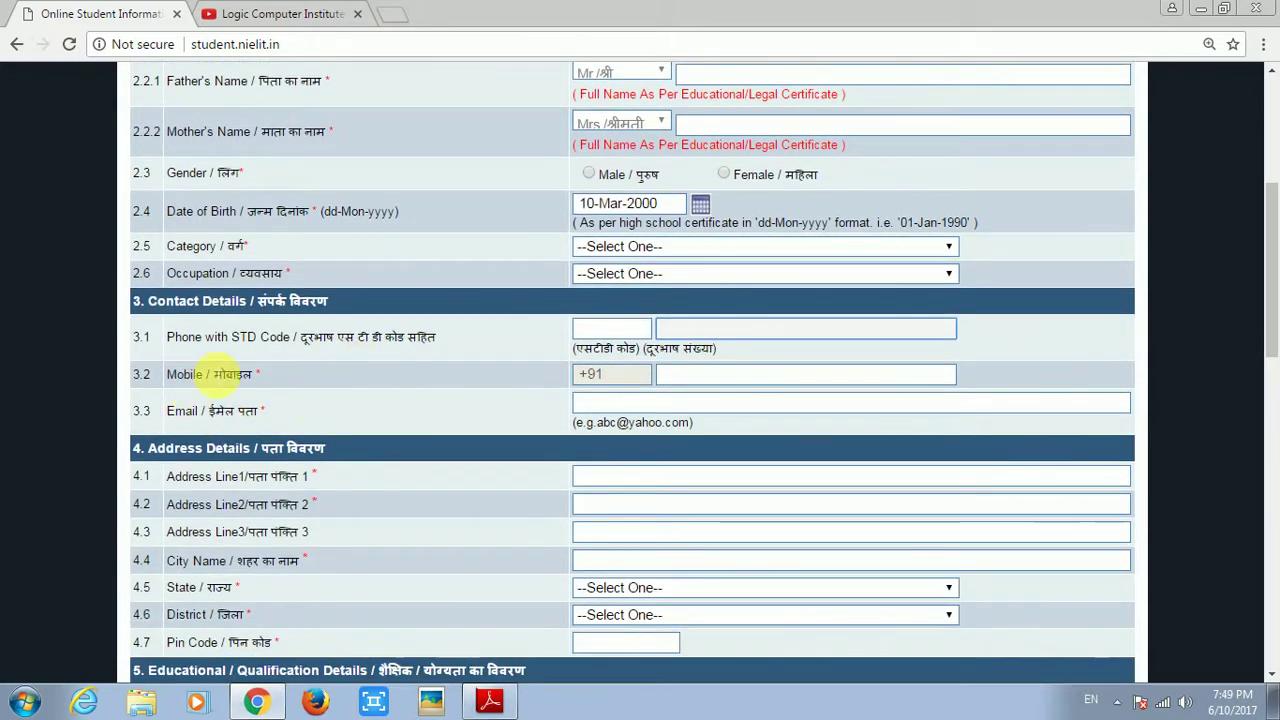
left_click(697, 376)
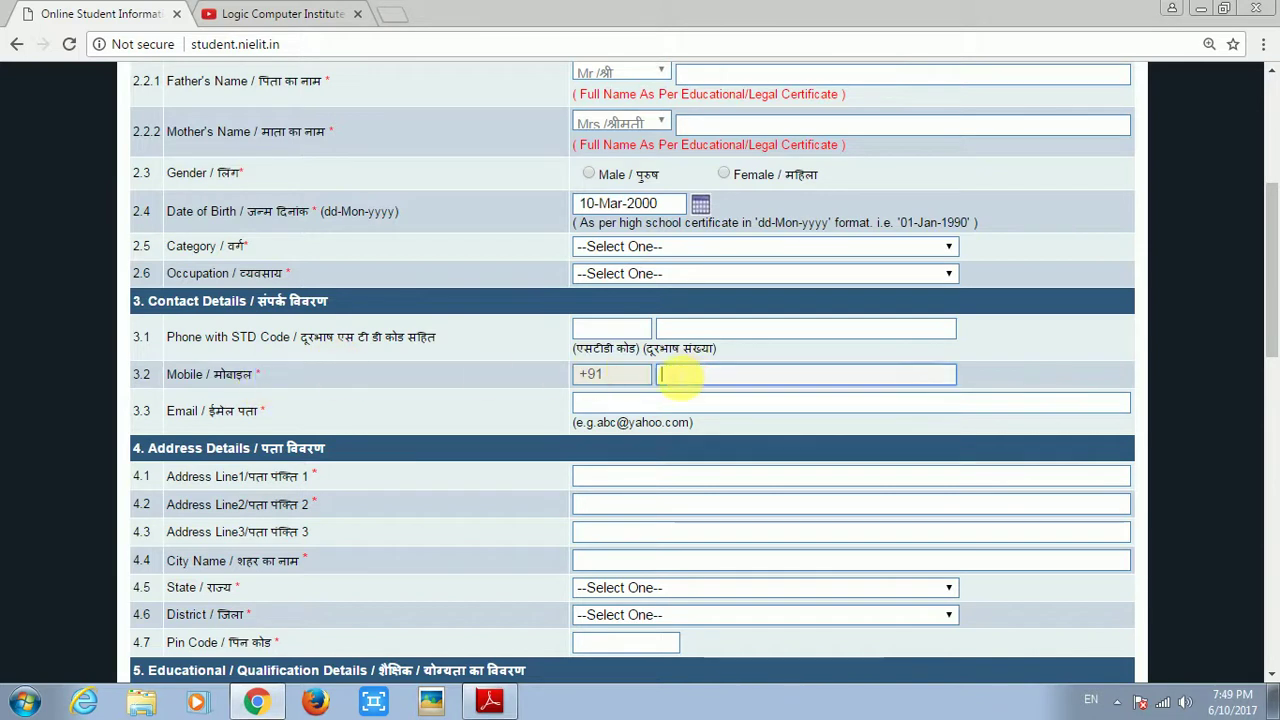
scroll(345, 395, "down", 2)
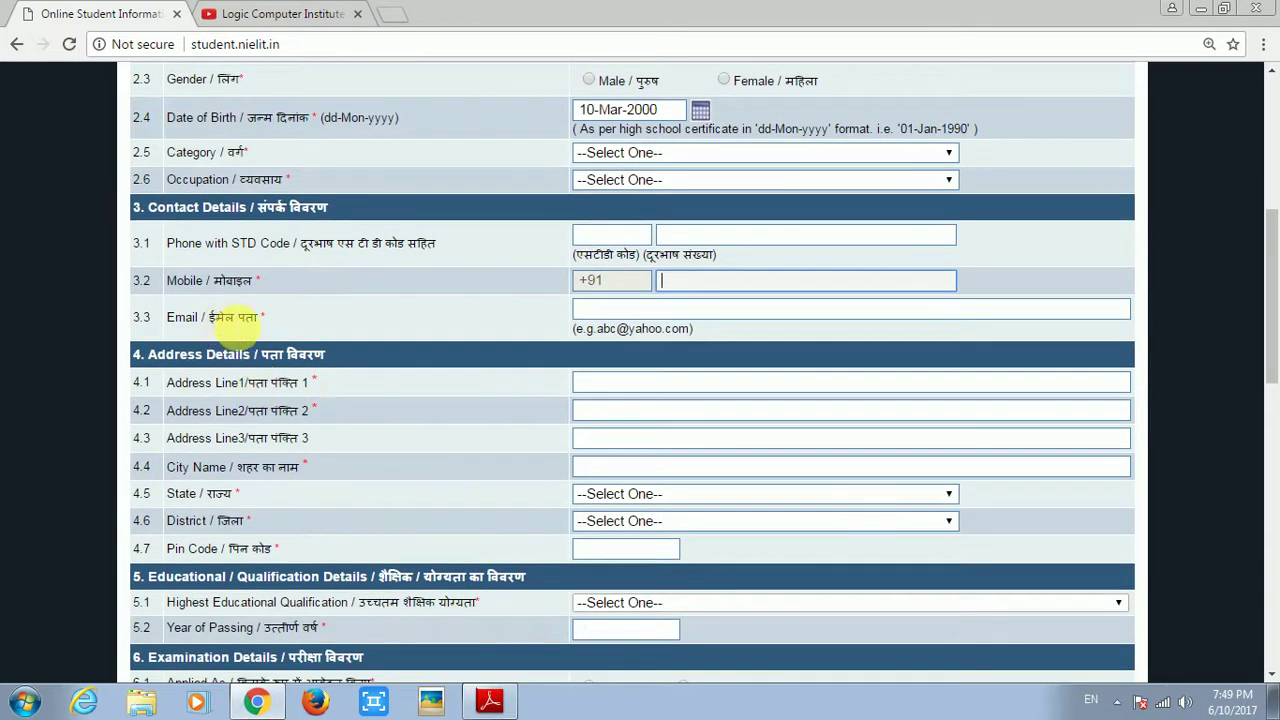
left_click(644, 310)
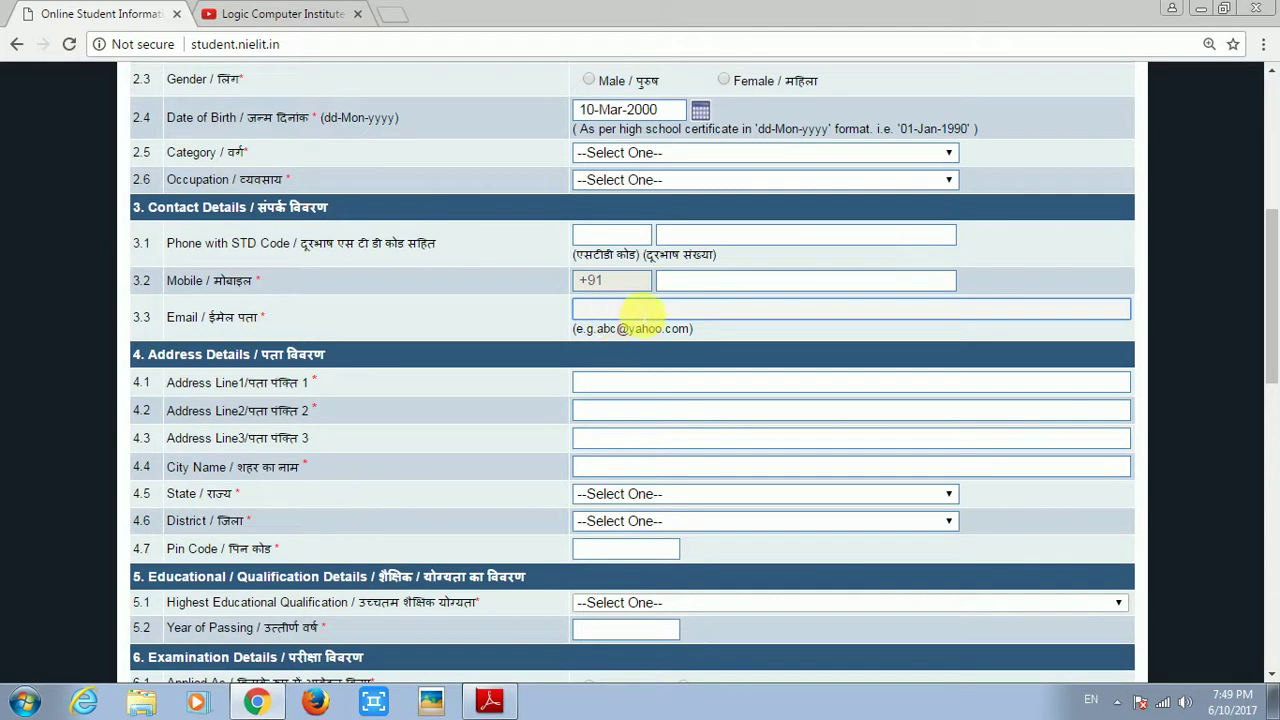
Examine the three address line fields and the city name field in the address details
scroll(520, 313, "down", 2)
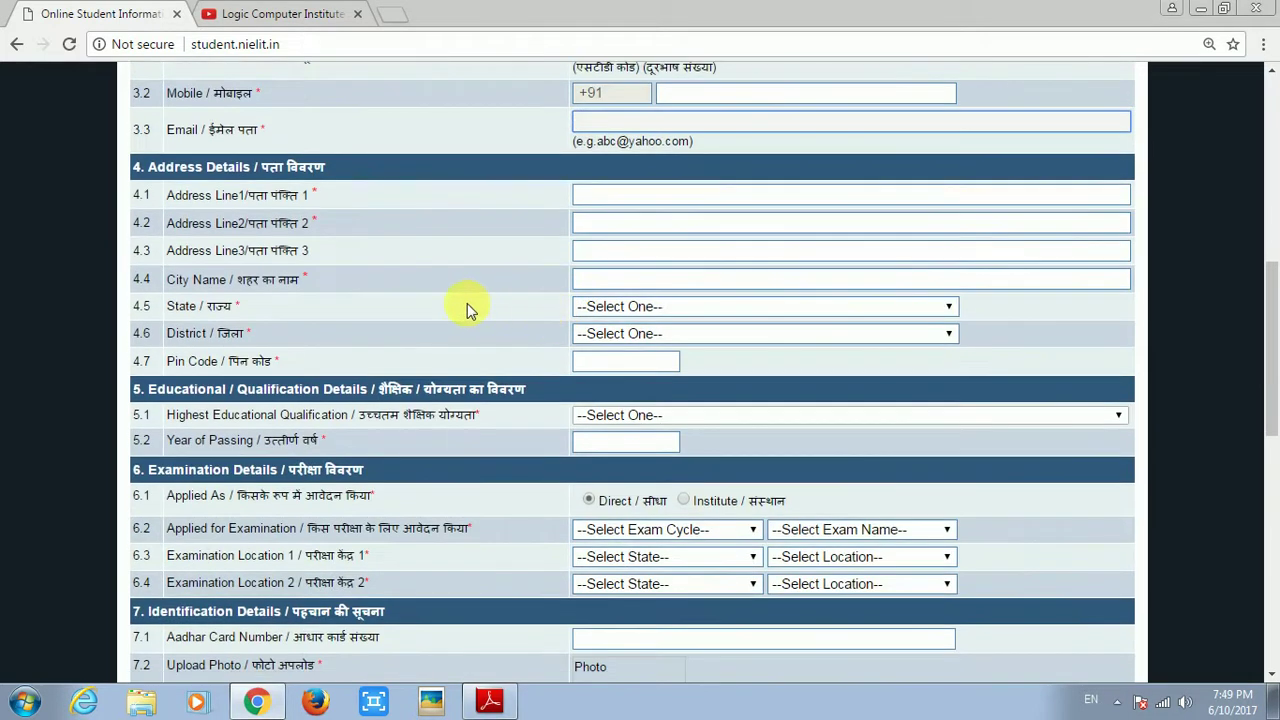
left_click(653, 196)
left_click(648, 230)
left_click(650, 252)
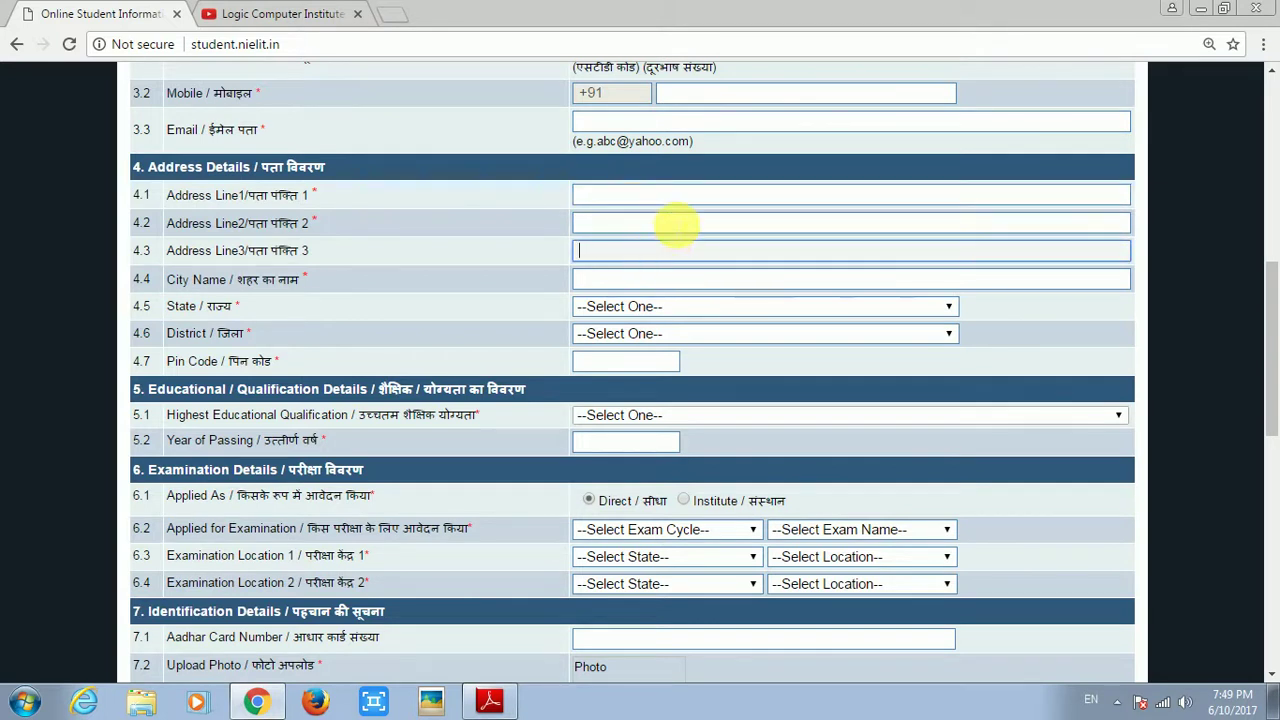
left_click(592, 278)
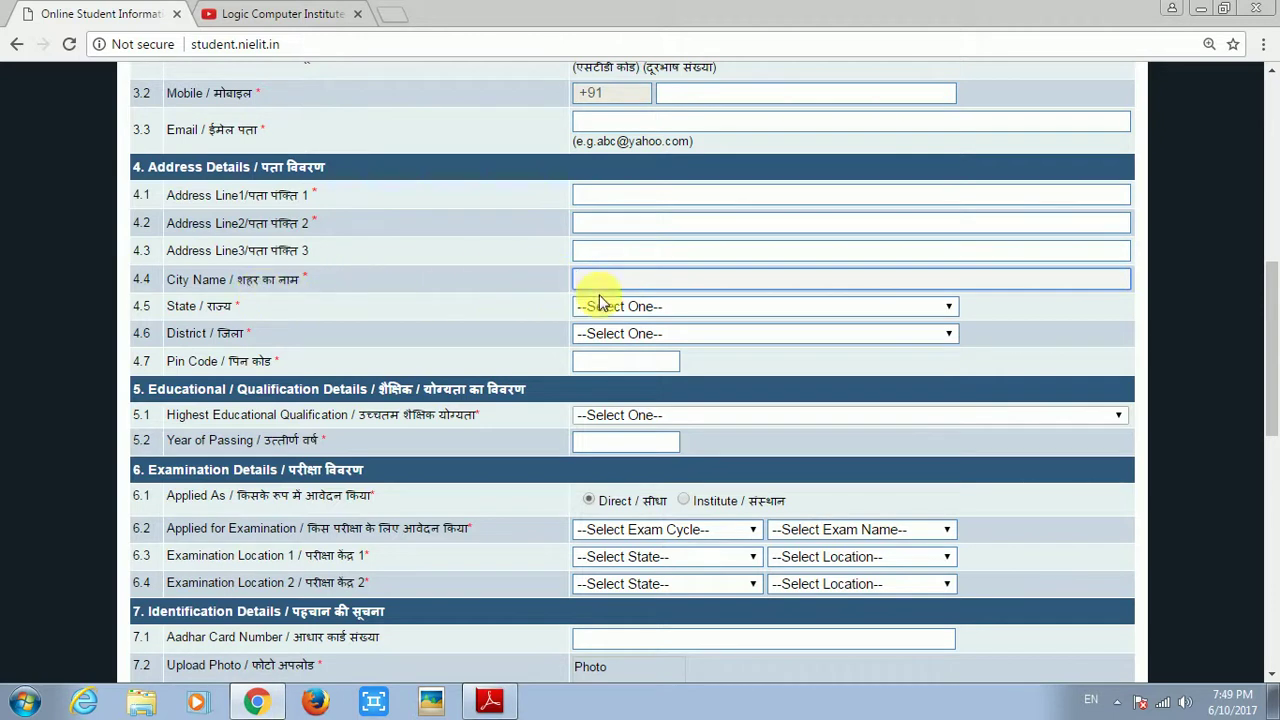
left_click(655, 284)
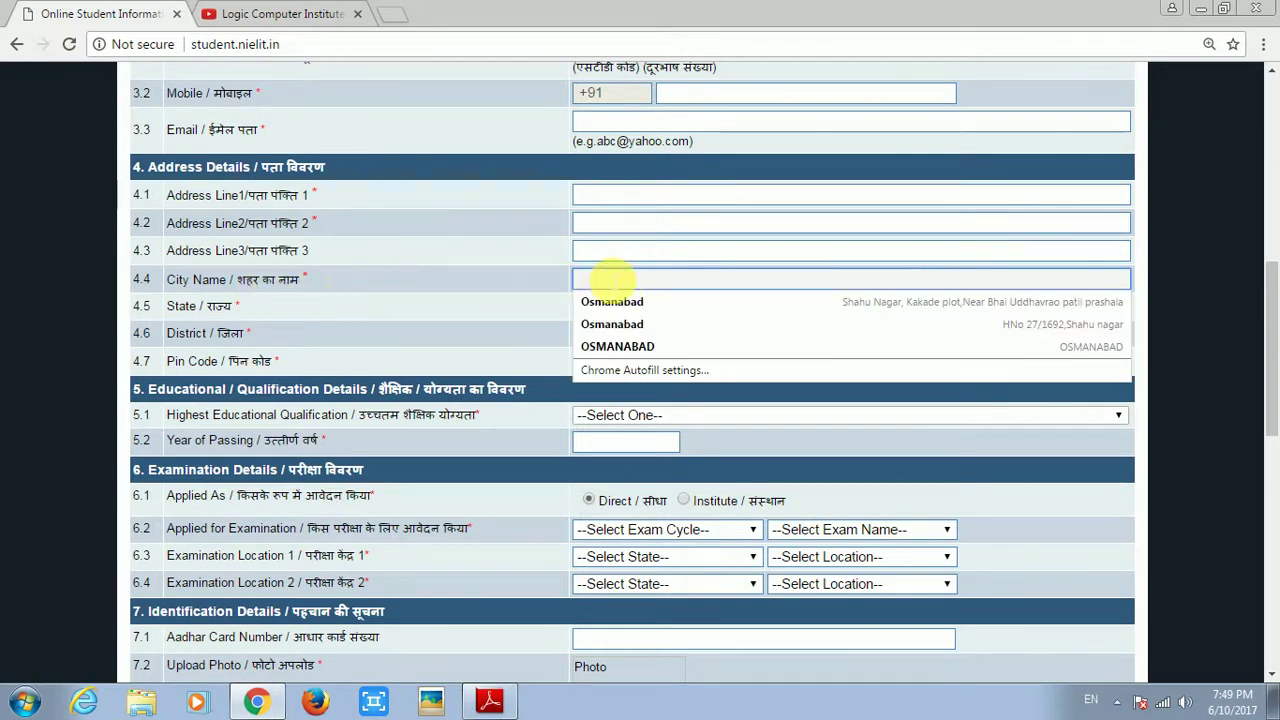
left_click(482, 272)
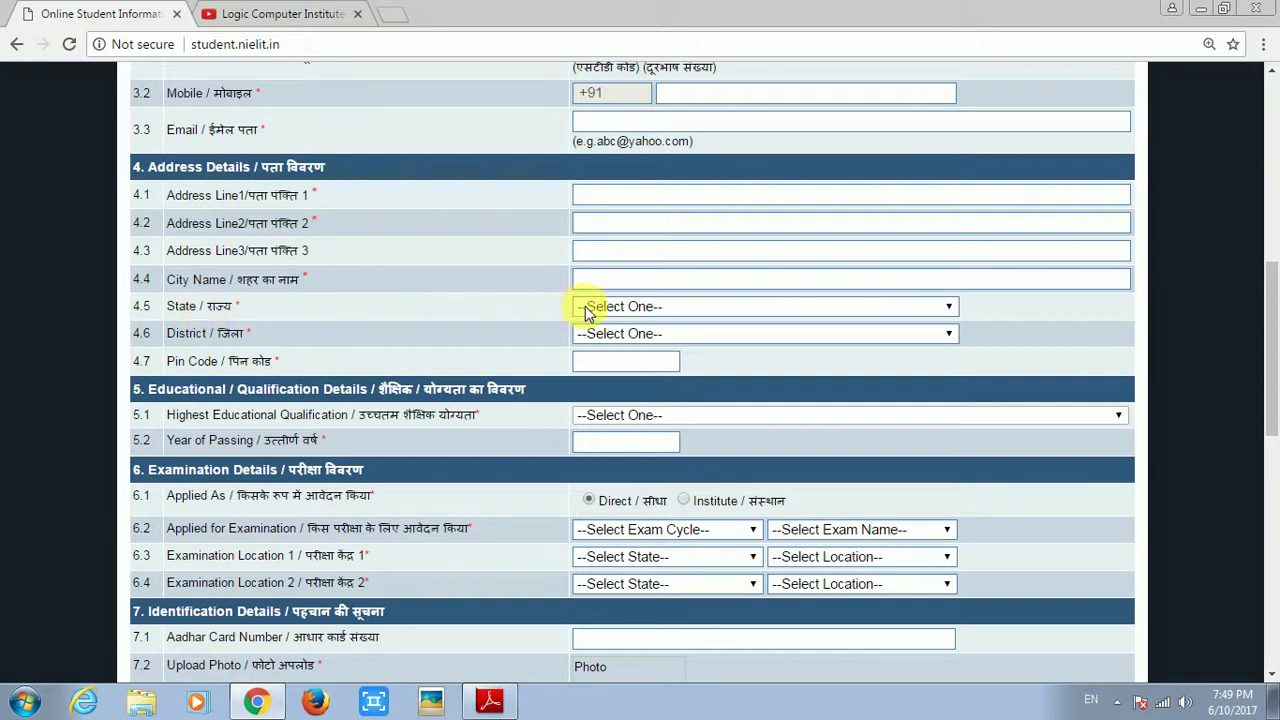
Set the state to Maharashtra and the district to Nagpur in the address details
left_click(951, 310)
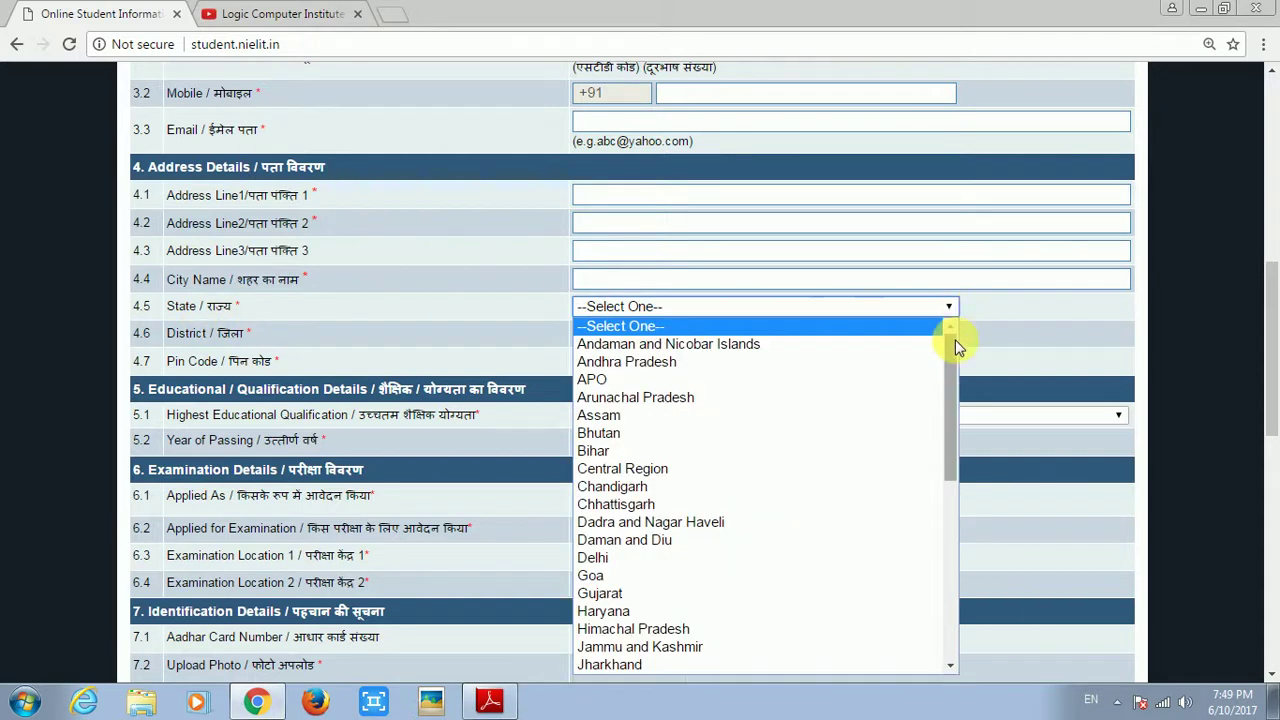
left_click_drag(956, 363, 951, 466)
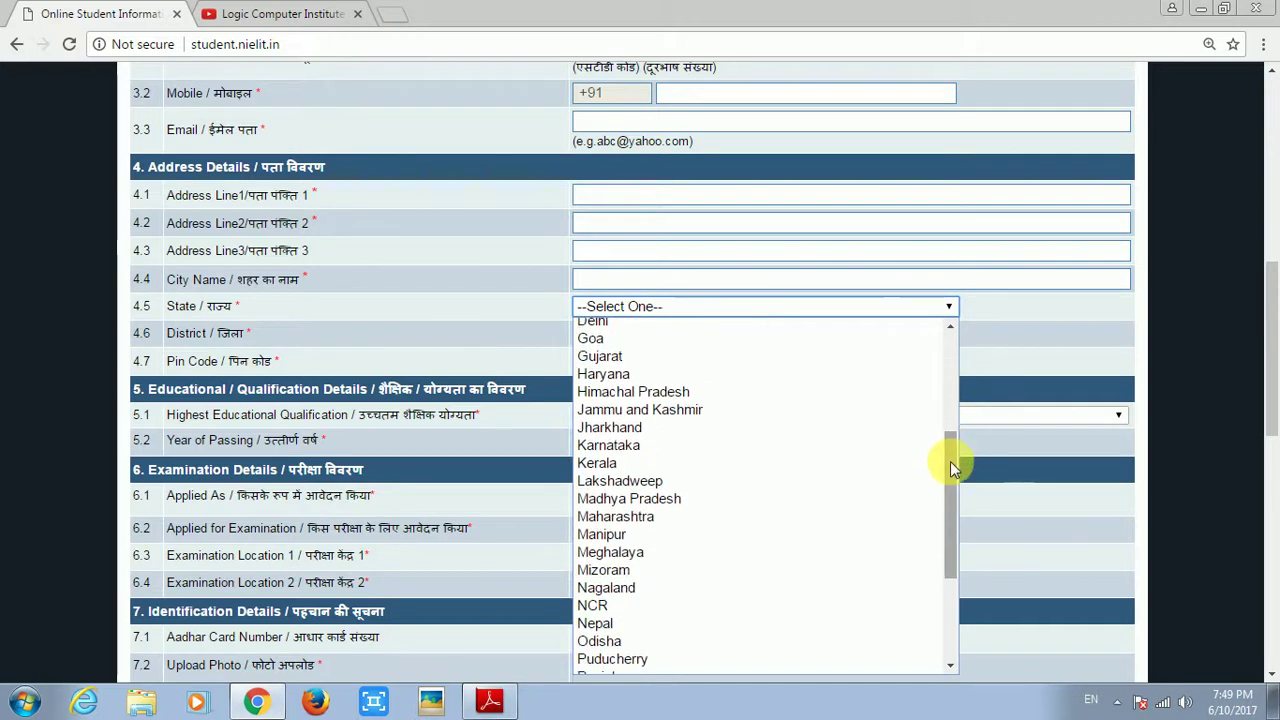
left_click(708, 518)
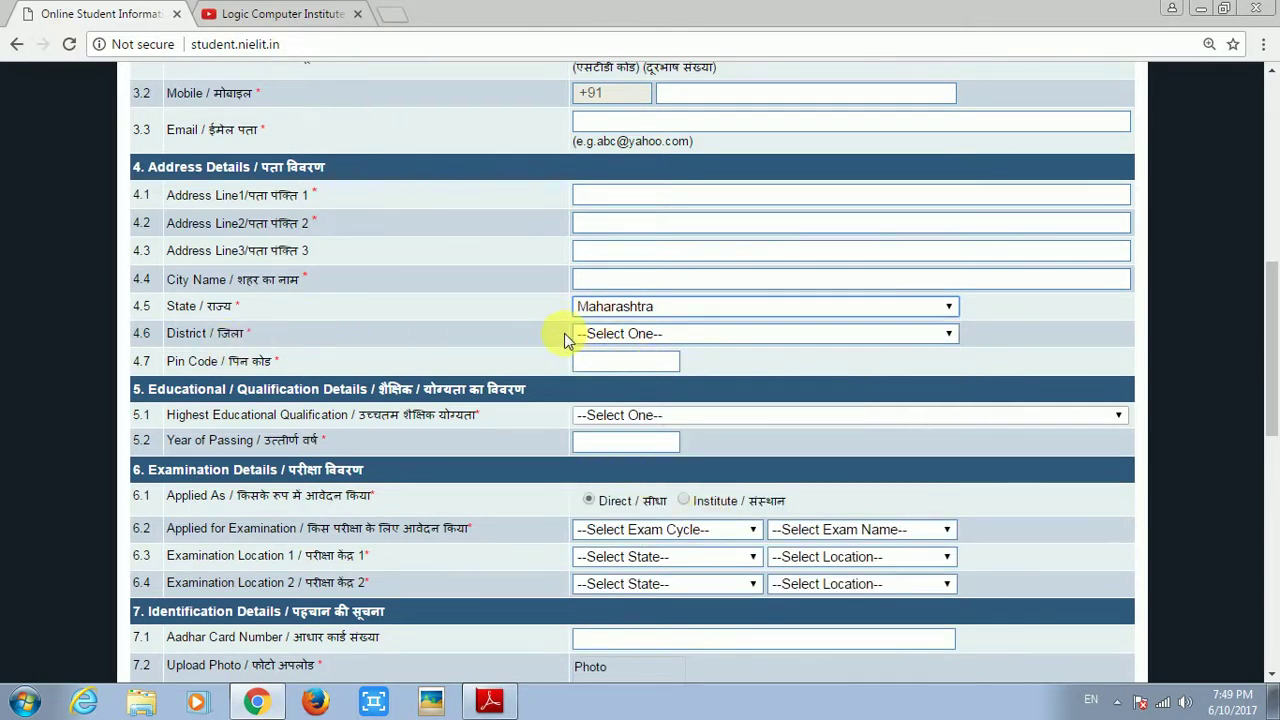
left_click(950, 336)
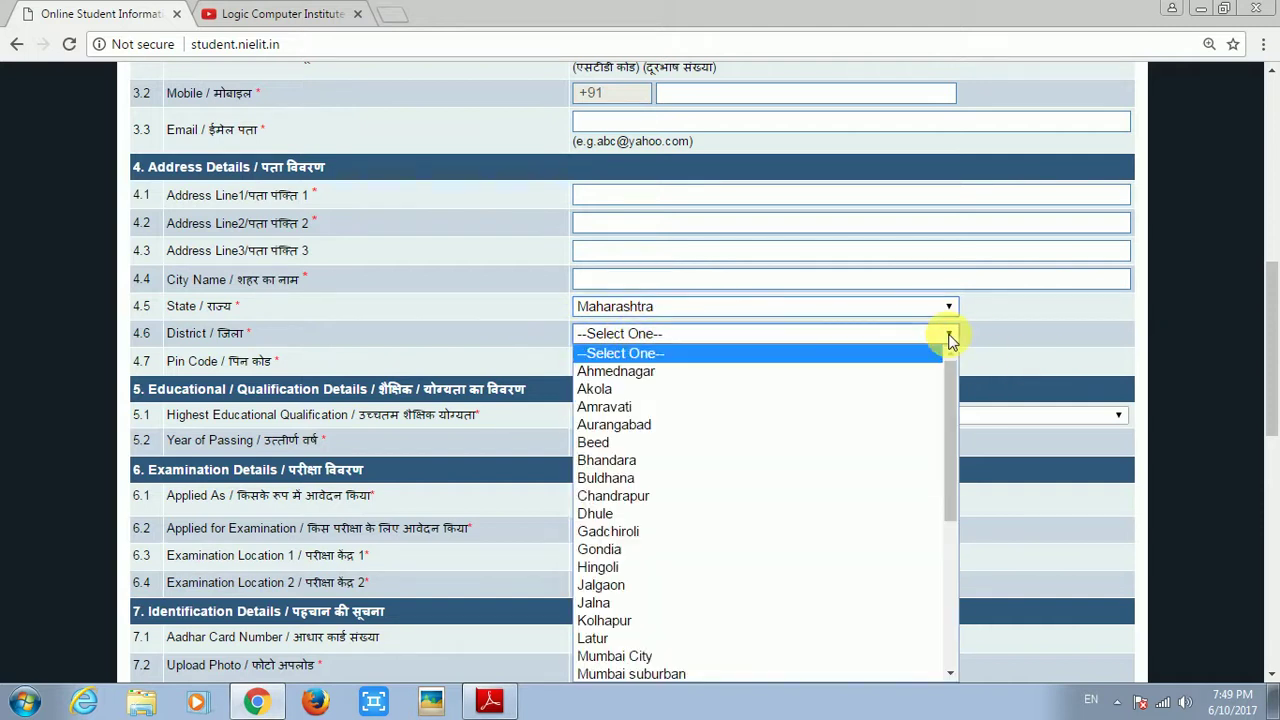
left_click_drag(951, 364, 943, 562)
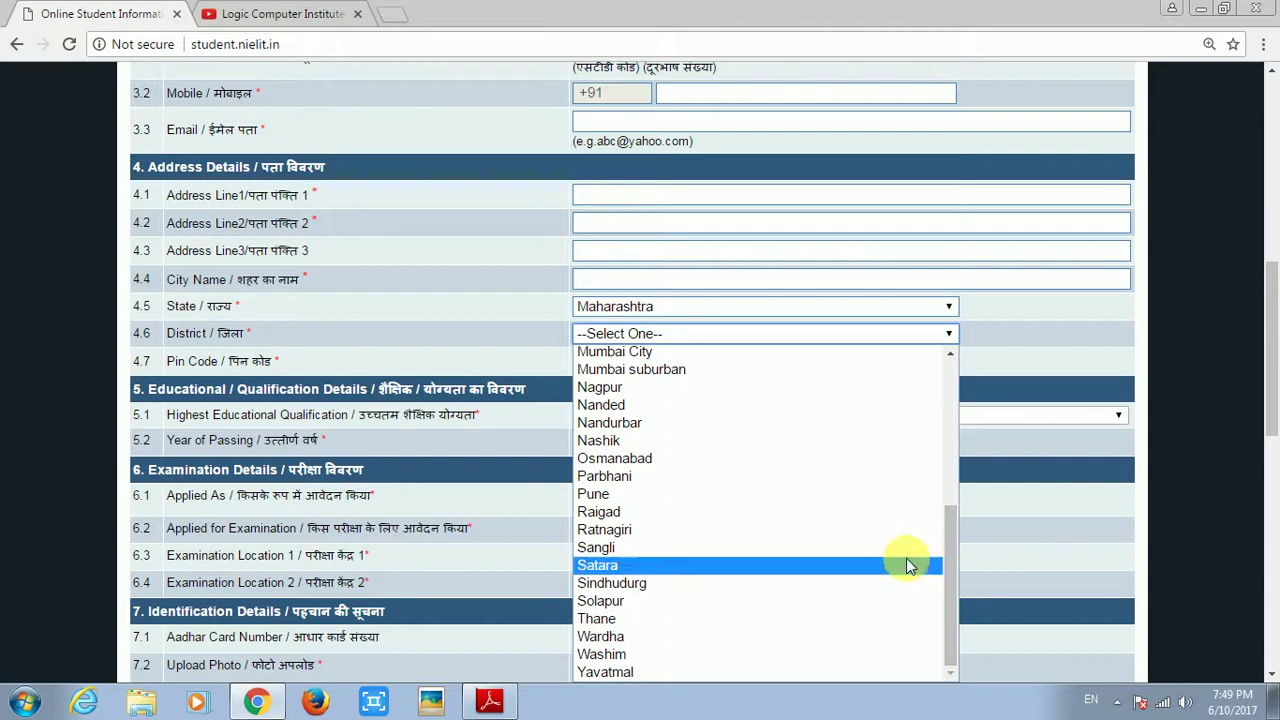
left_click(659, 388)
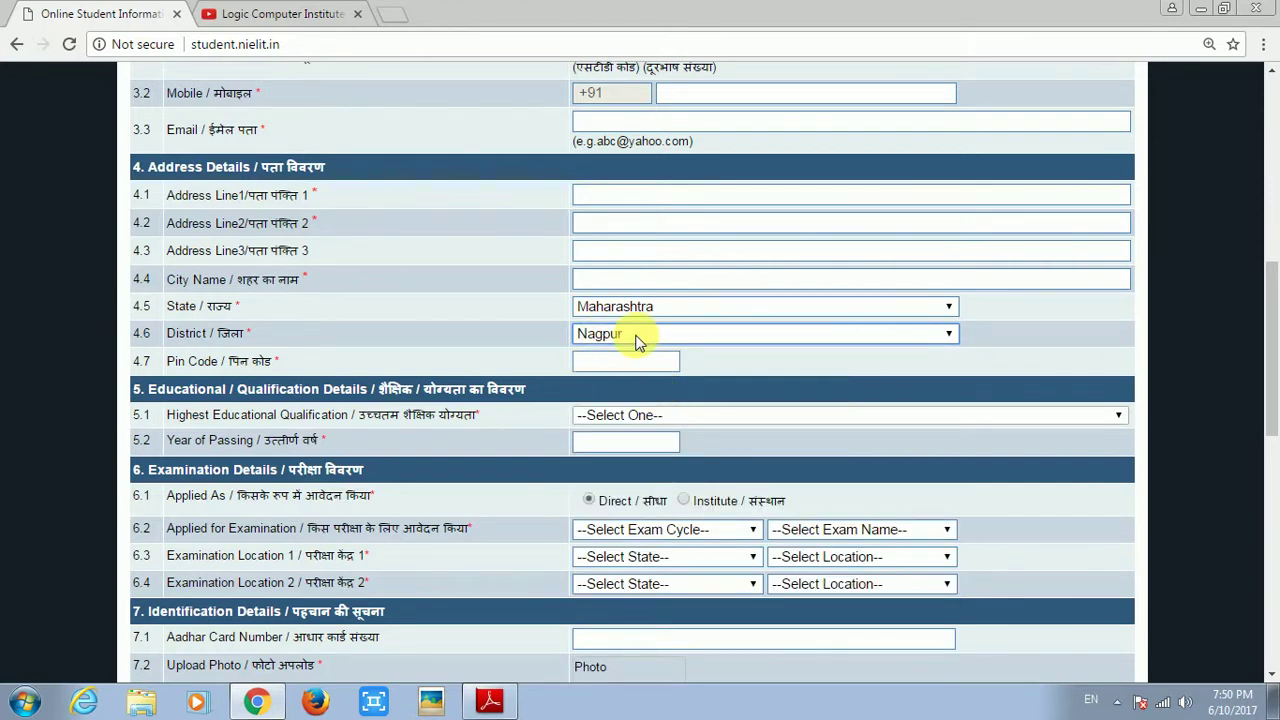
left_click(636, 366)
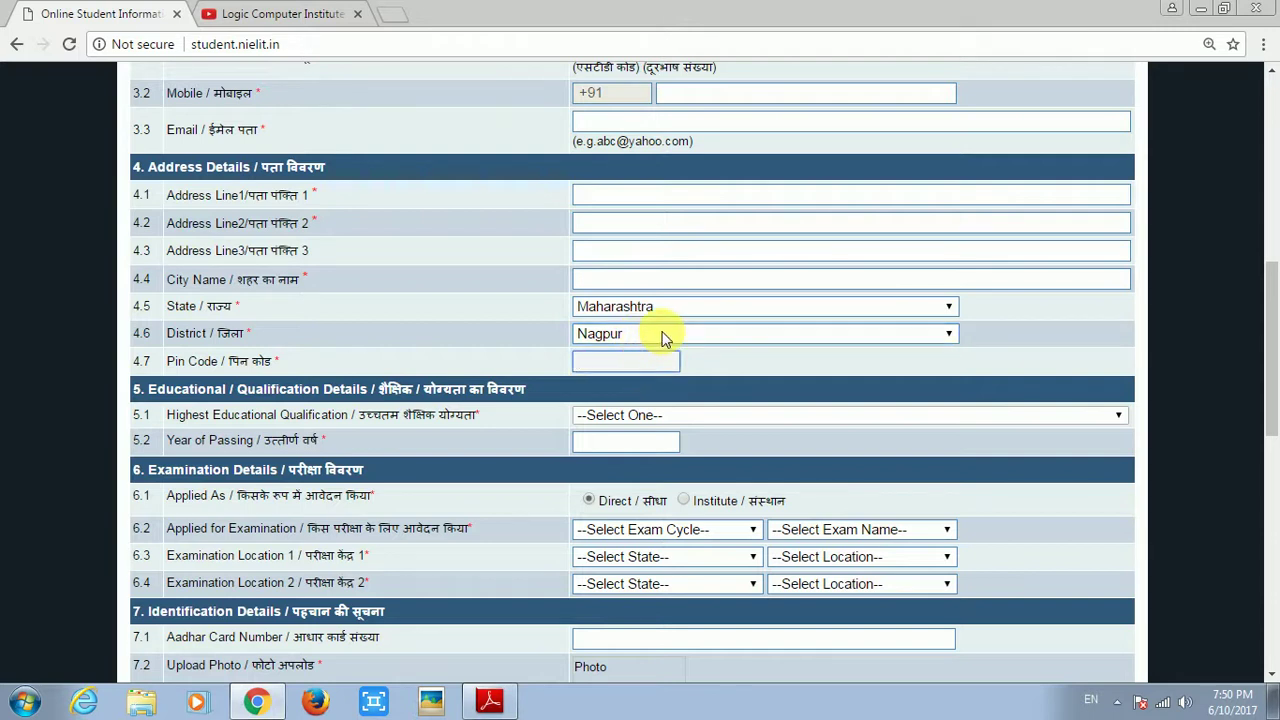
Review the highest educational qualification options and the year of passing field without entering anything
scroll(665, 338, "down", 1)
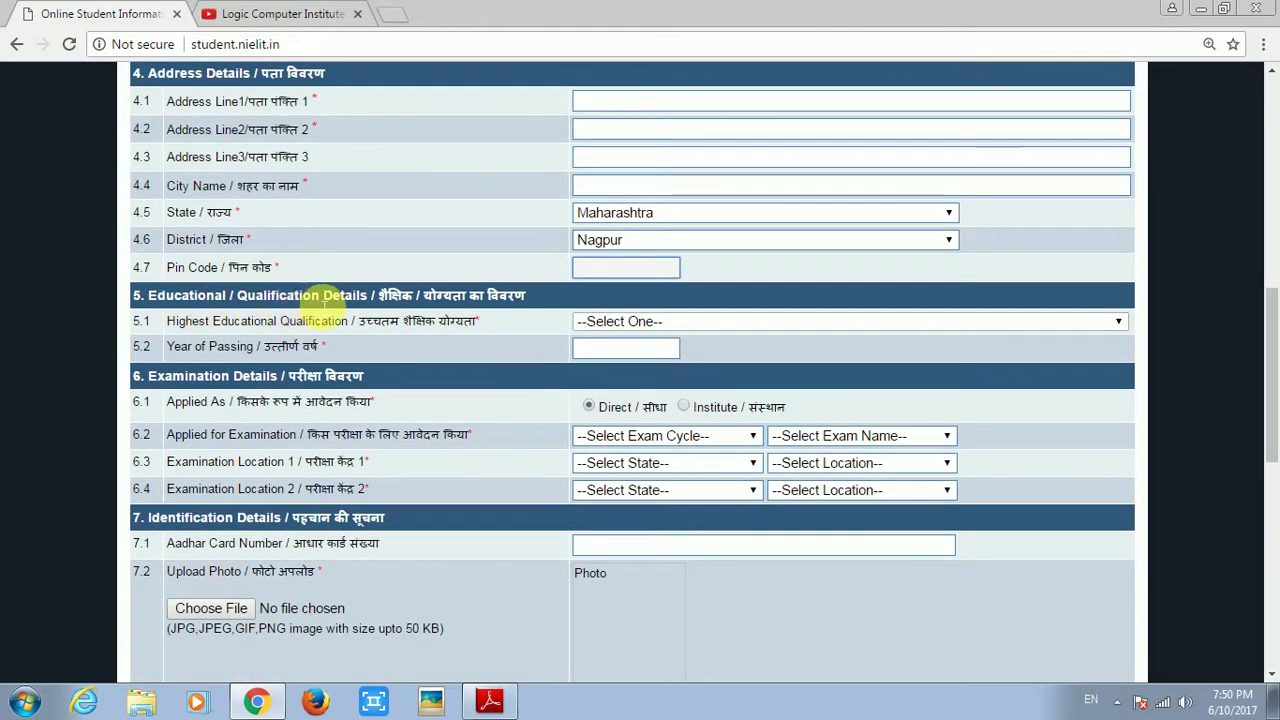
left_click(776, 322)
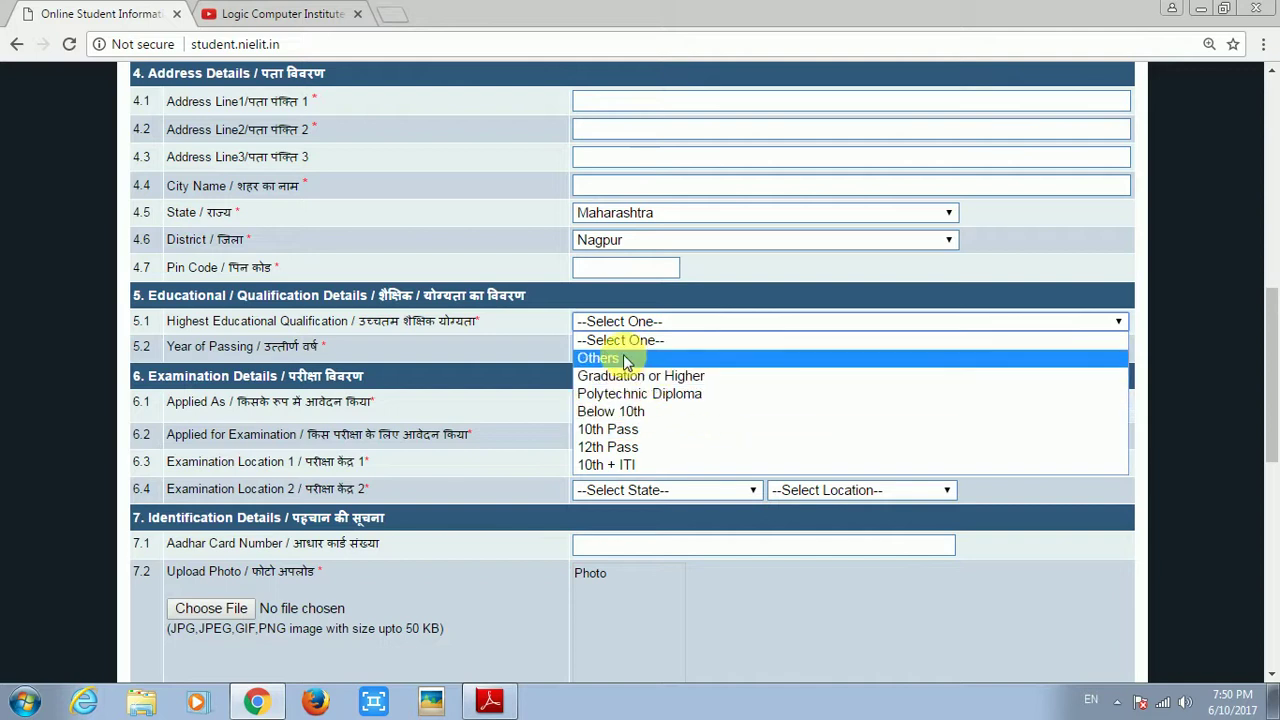
left_click(1192, 369)
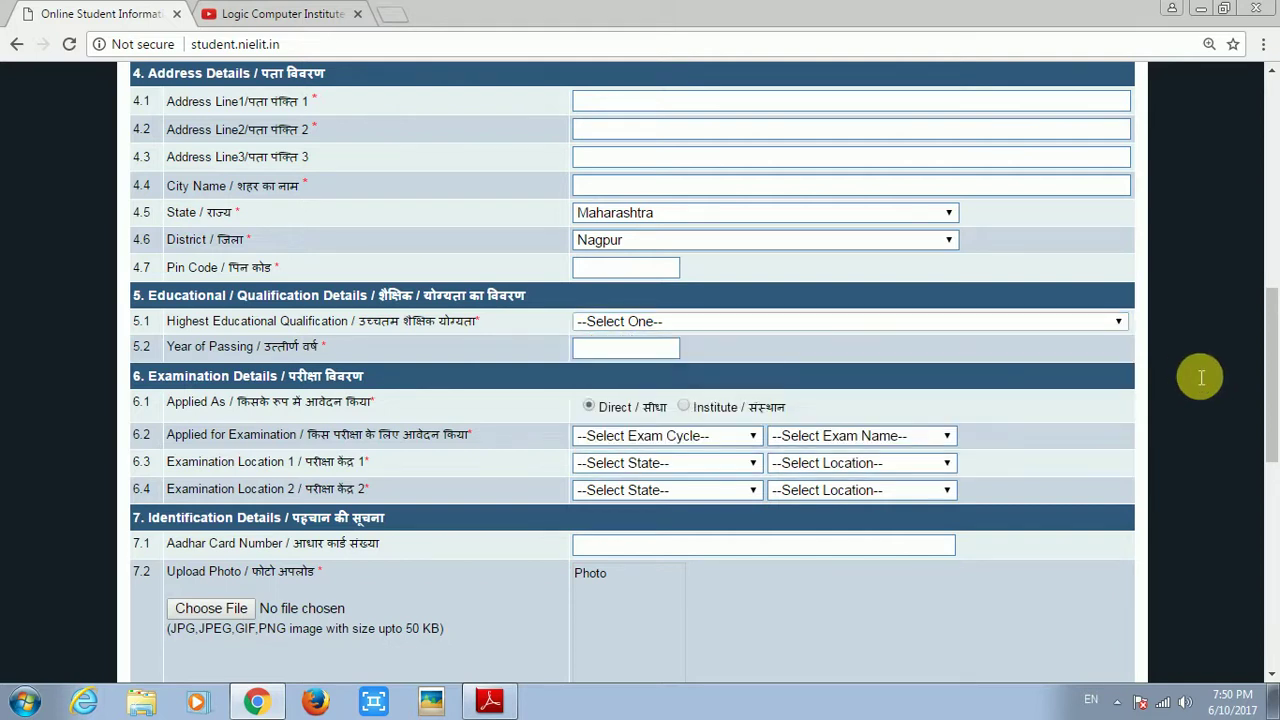
left_click(651, 350)
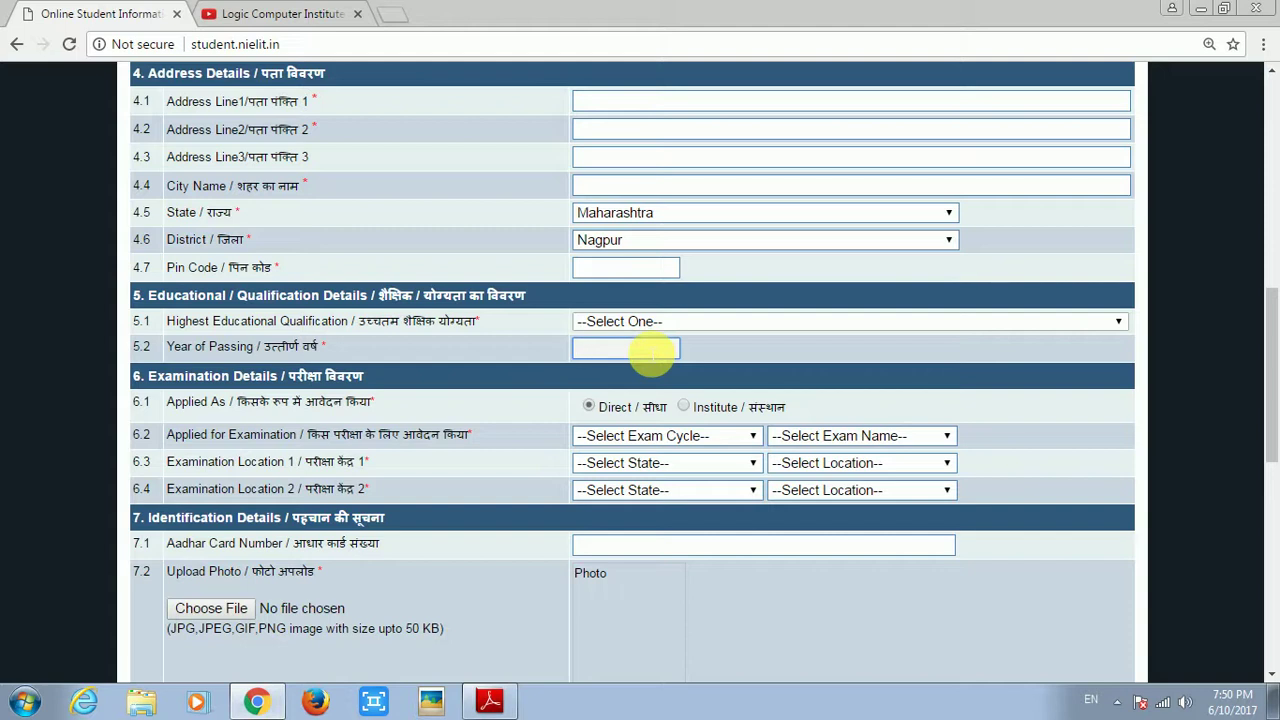
left_click(704, 324)
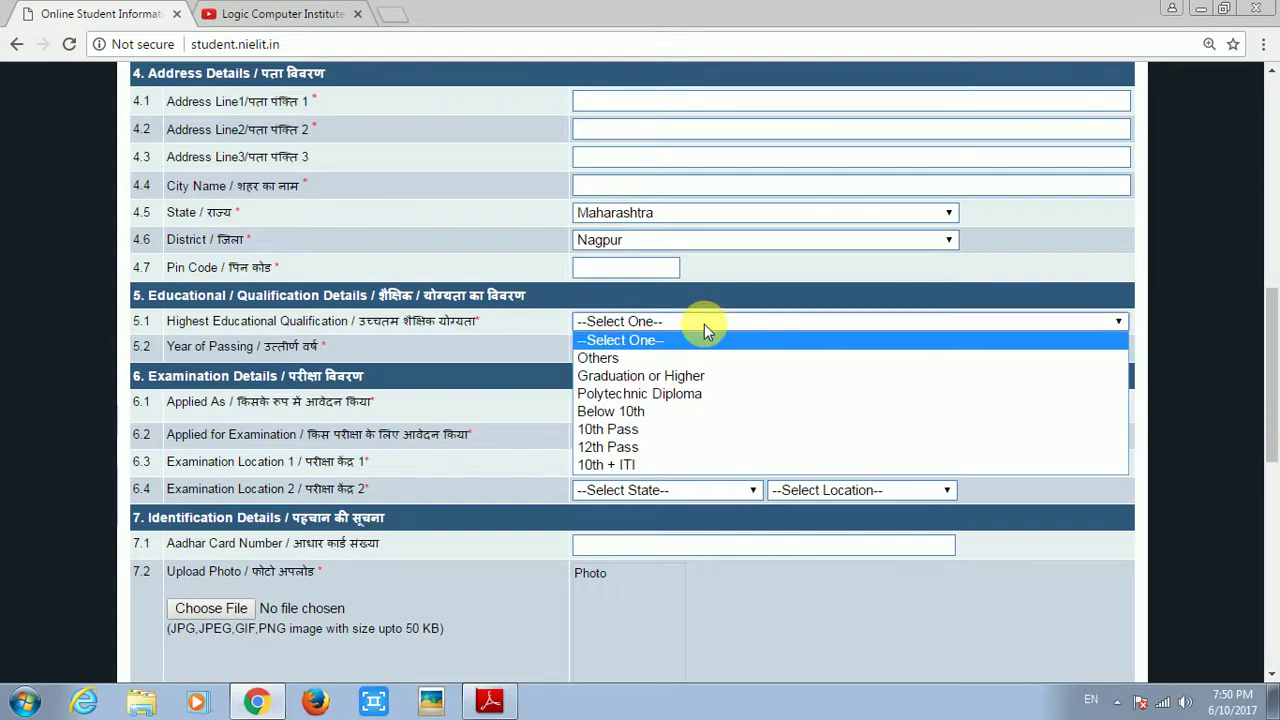
left_click(537, 345)
left_click(637, 354)
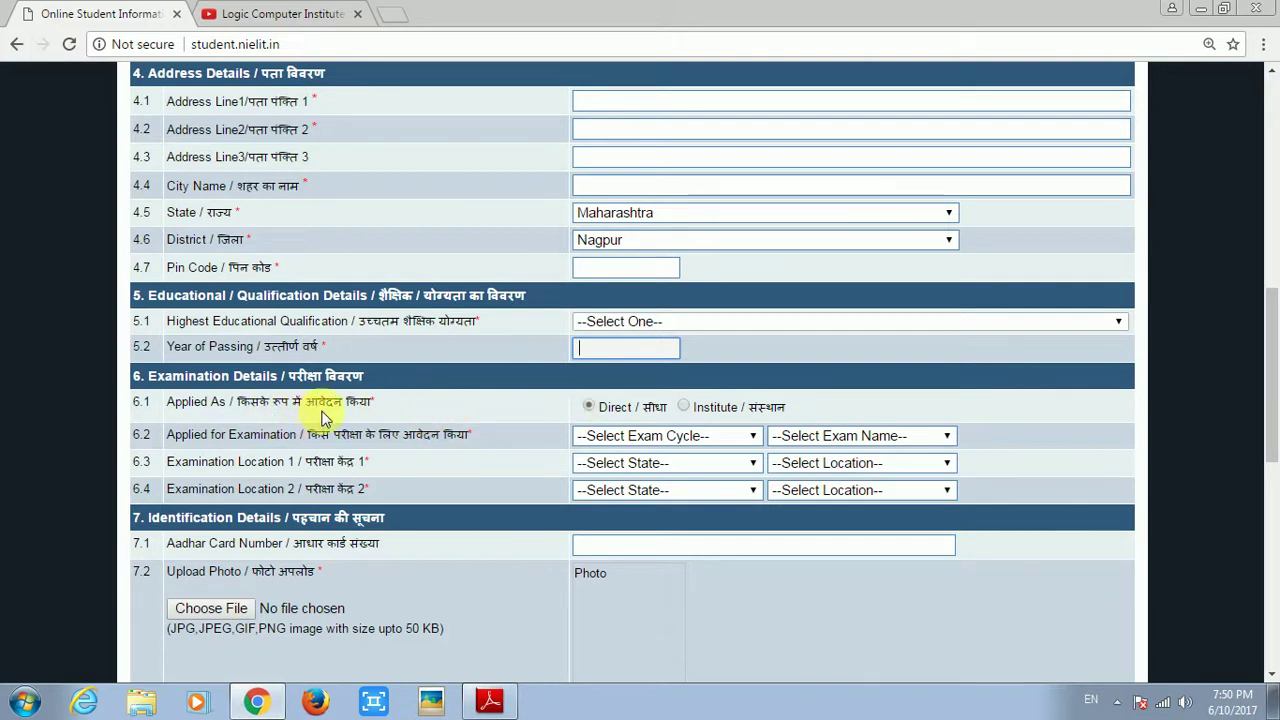
Set the application to be made through an institute and choose Maharashtra as the accredited institute's state
left_click(588, 407)
left_click(684, 407)
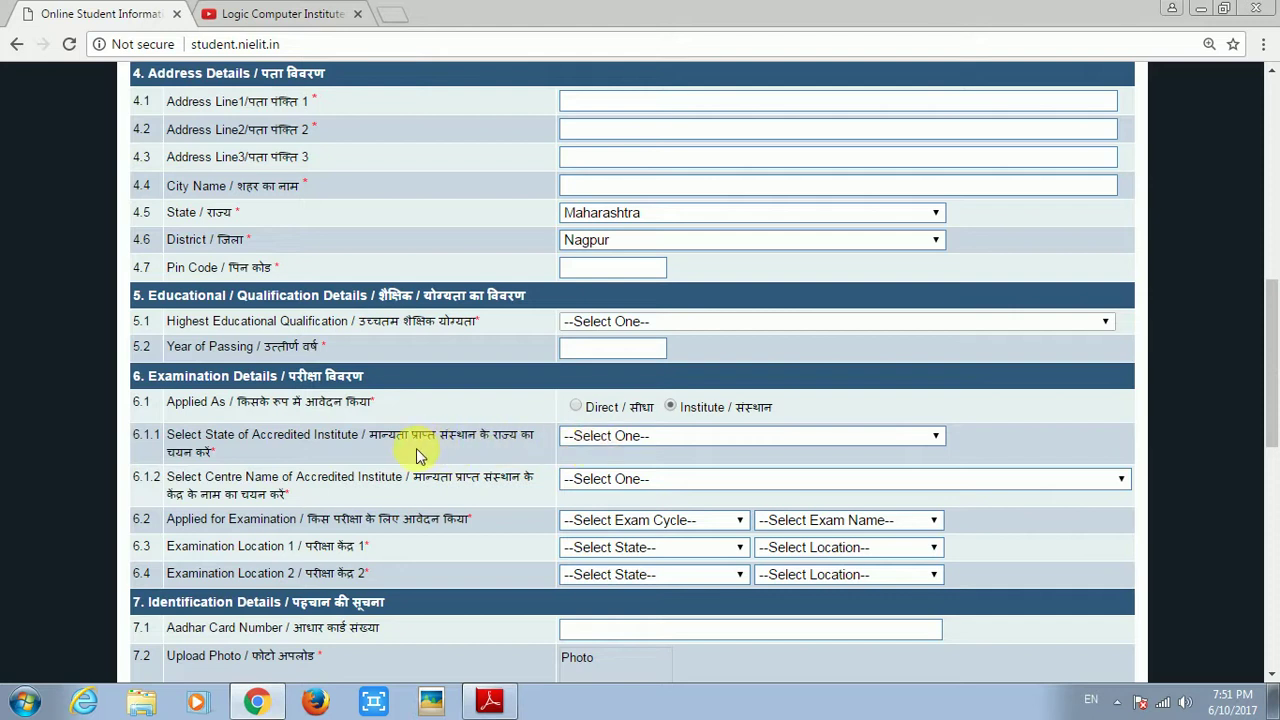
left_click(936, 440)
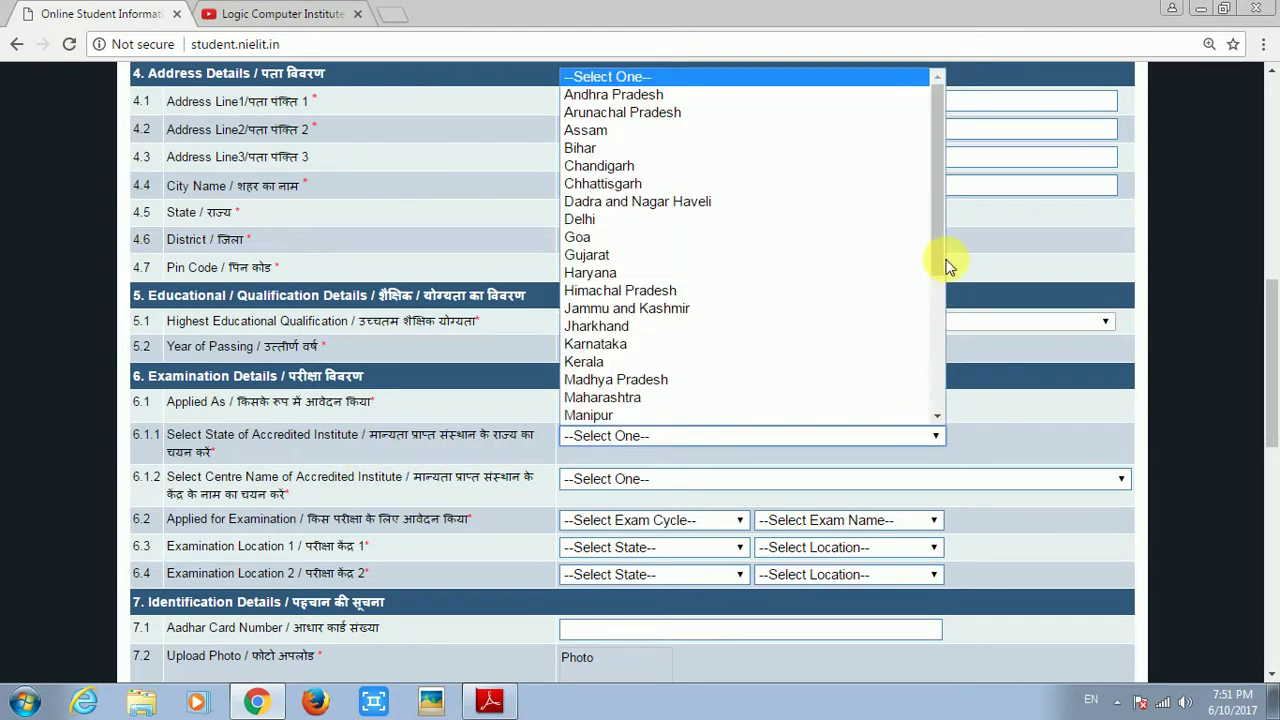
left_click_drag(940, 243, 935, 283)
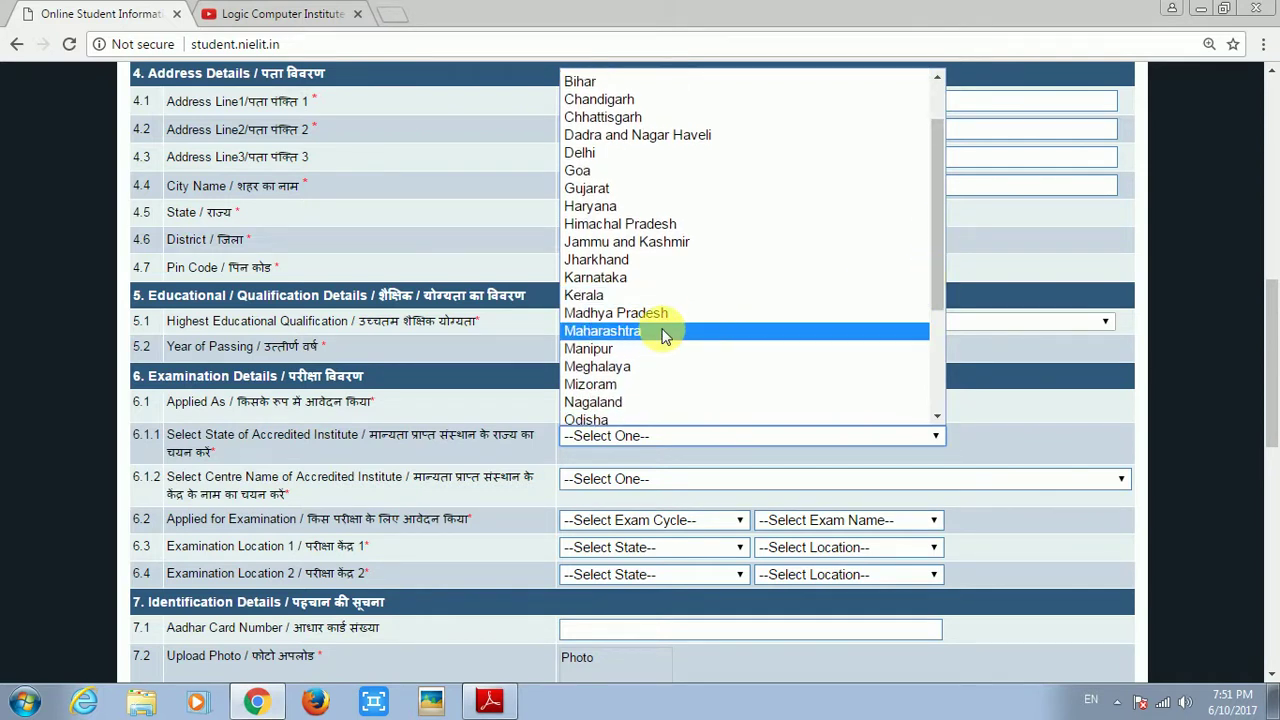
left_click(664, 332)
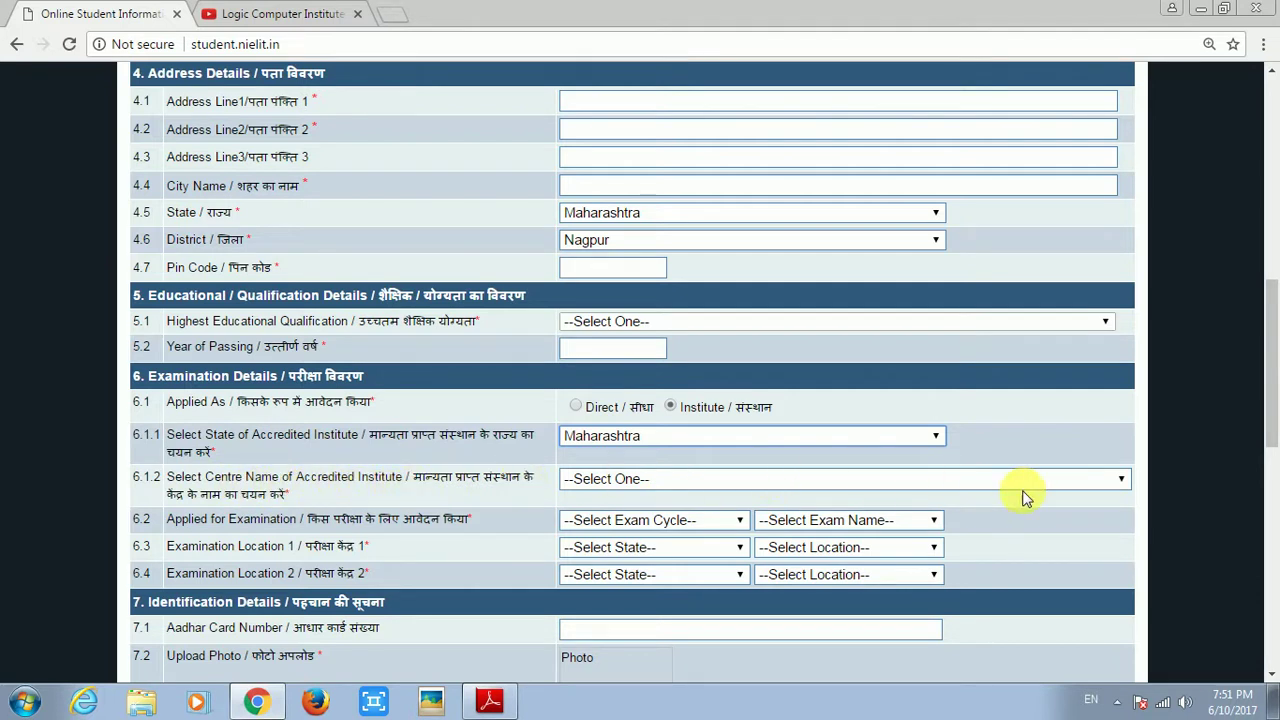
Choose LOGIC COMPUTER INSTITUTE, OSMANABAD as the accredited institute's centre
left_click(1122, 482)
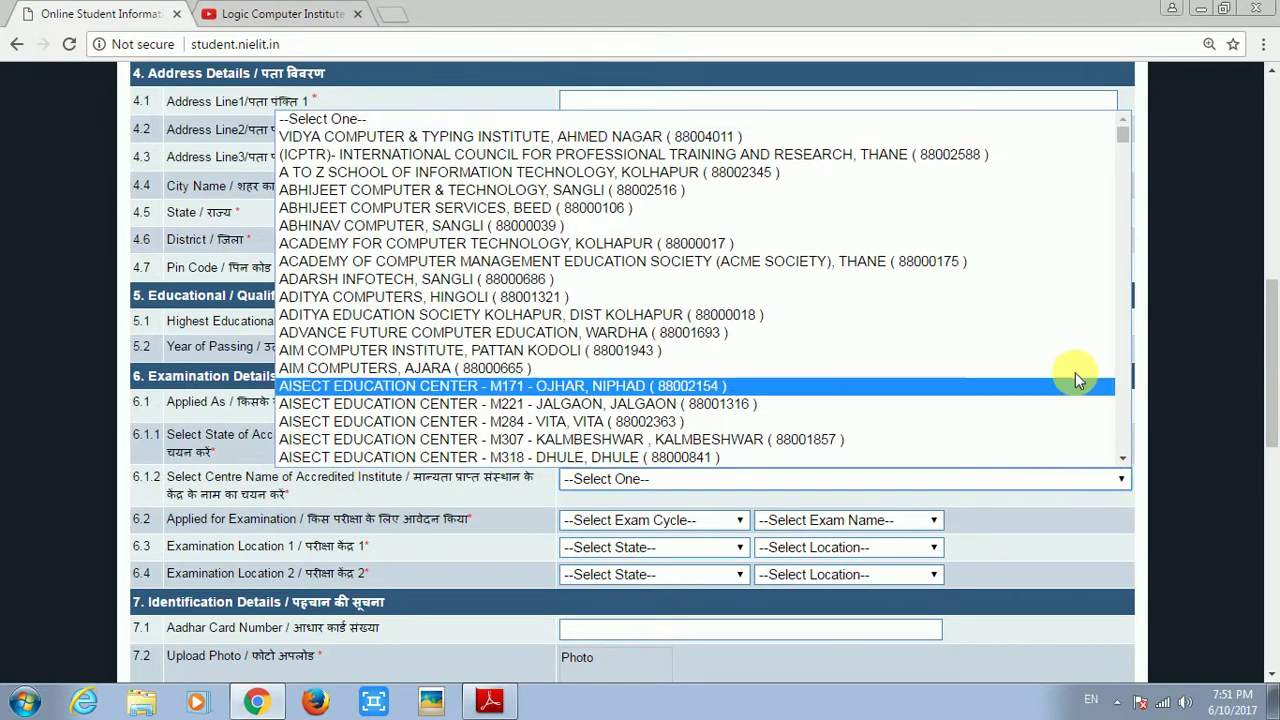
left_click_drag(1123, 134, 1122, 320)
left_click(535, 265)
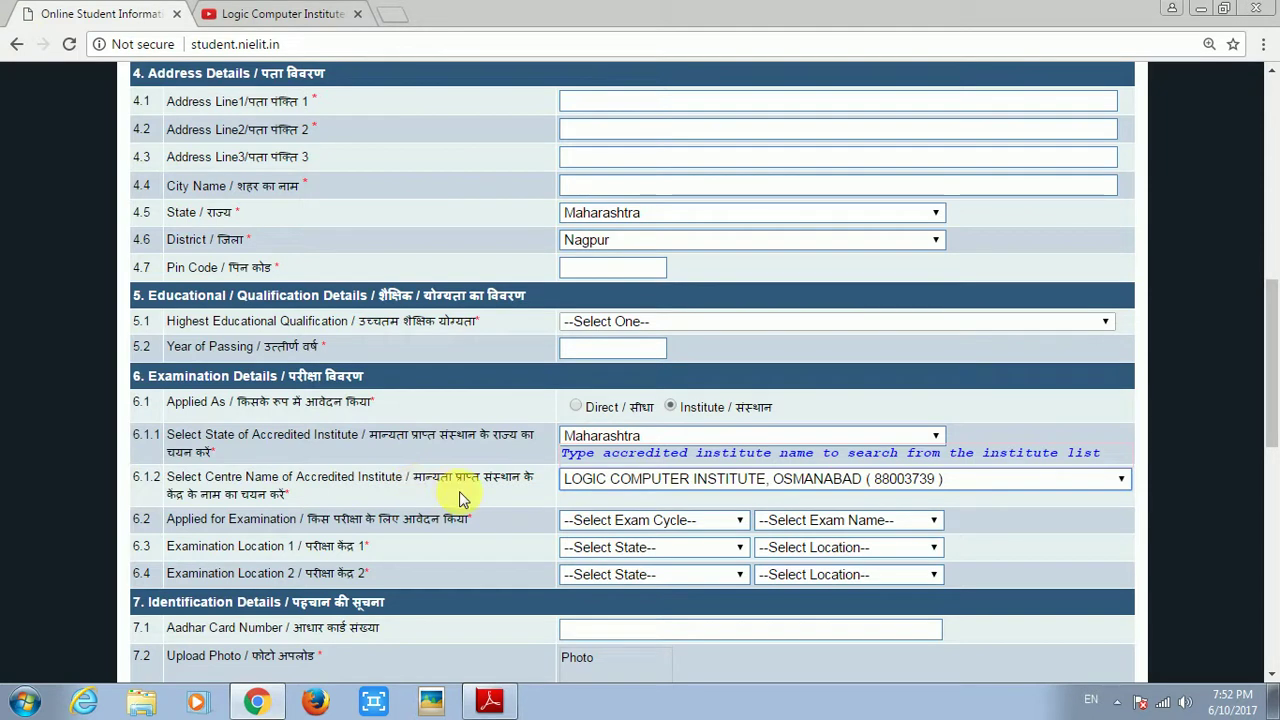
Set the examination applied for to Every Month Exam Cycle with August, 2017 as the exam name
scroll(1121, 471, "down", 2)
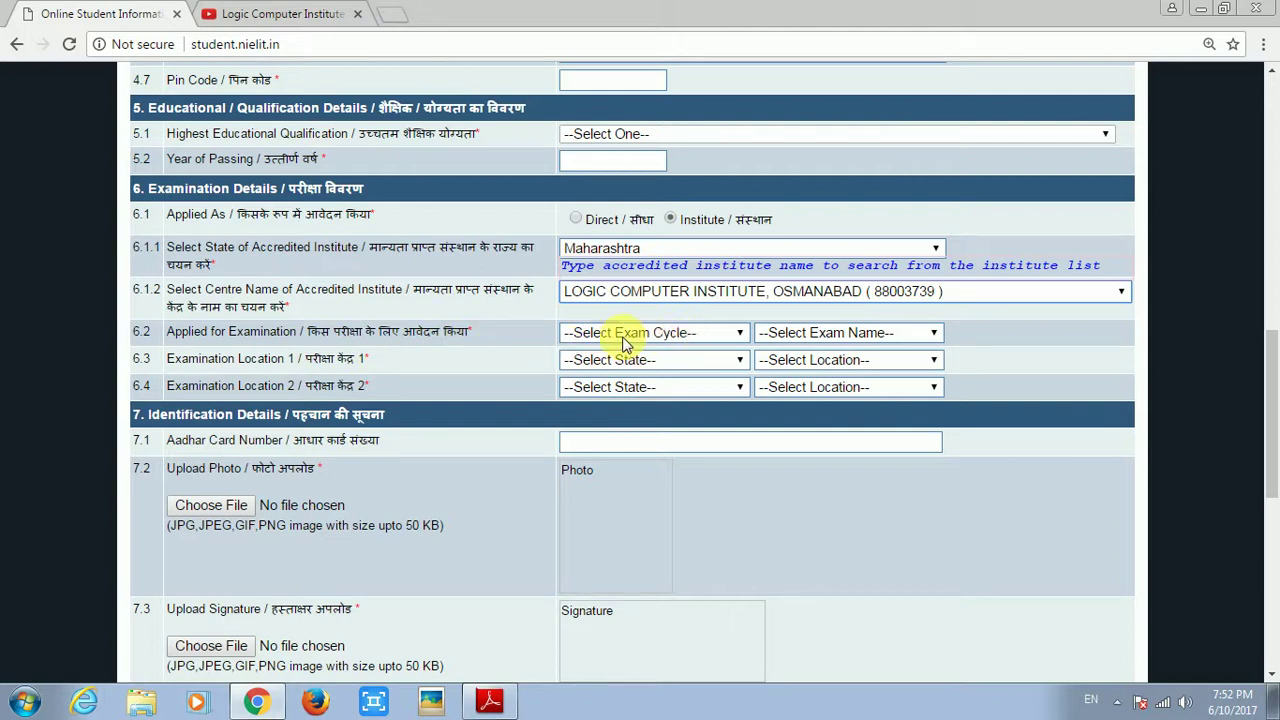
left_click(740, 335)
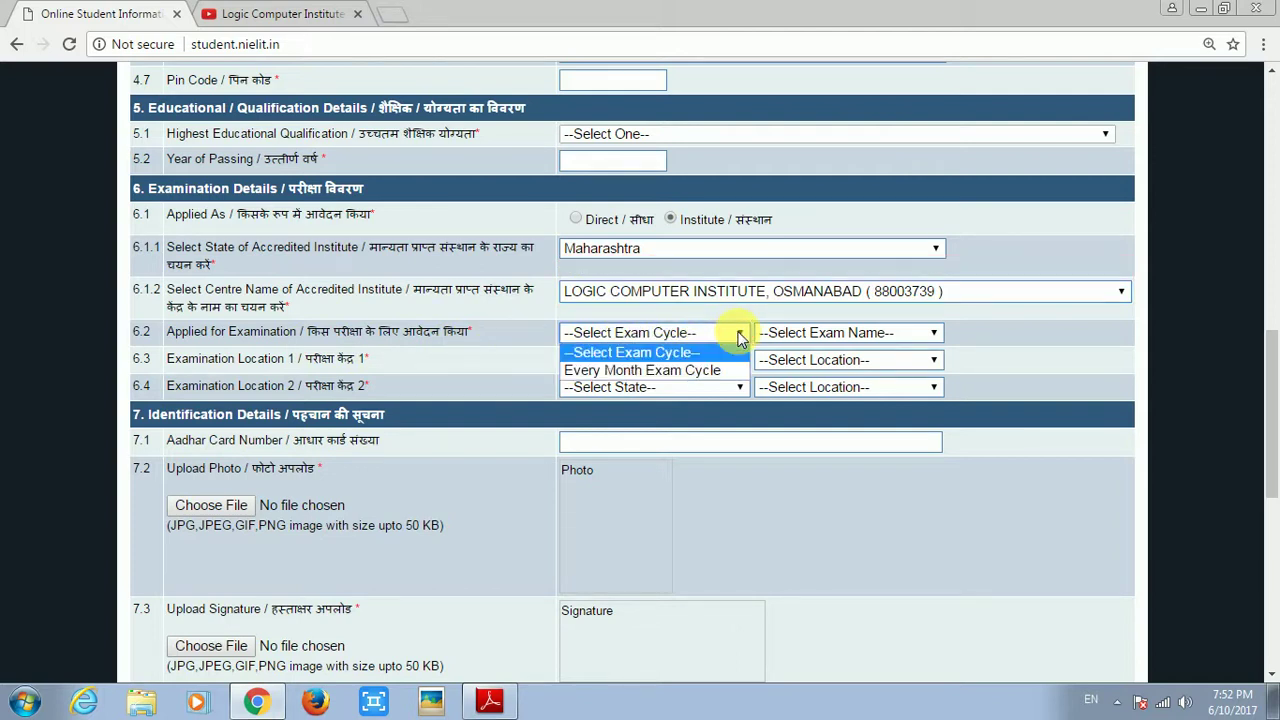
left_click(665, 372)
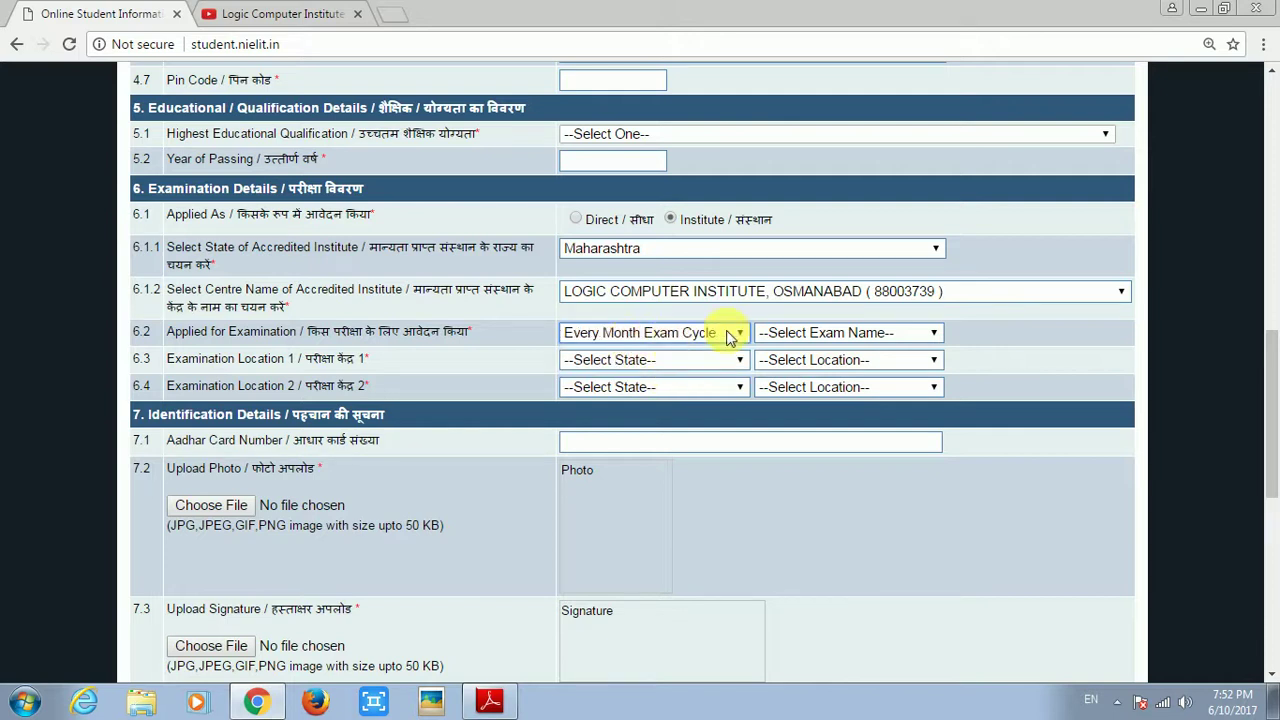
left_click(935, 333)
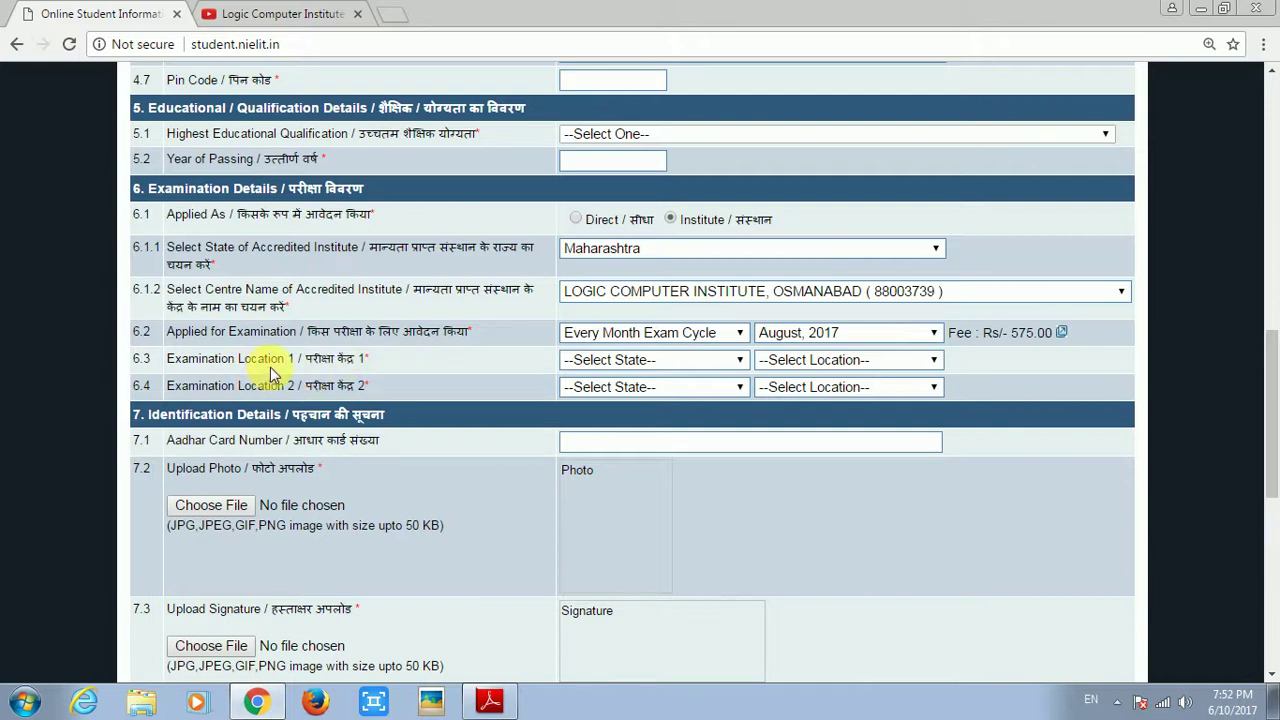
Set Examination Location 1 to the state Maharashtra and the location AKO - AKOLA
left_click(738, 361)
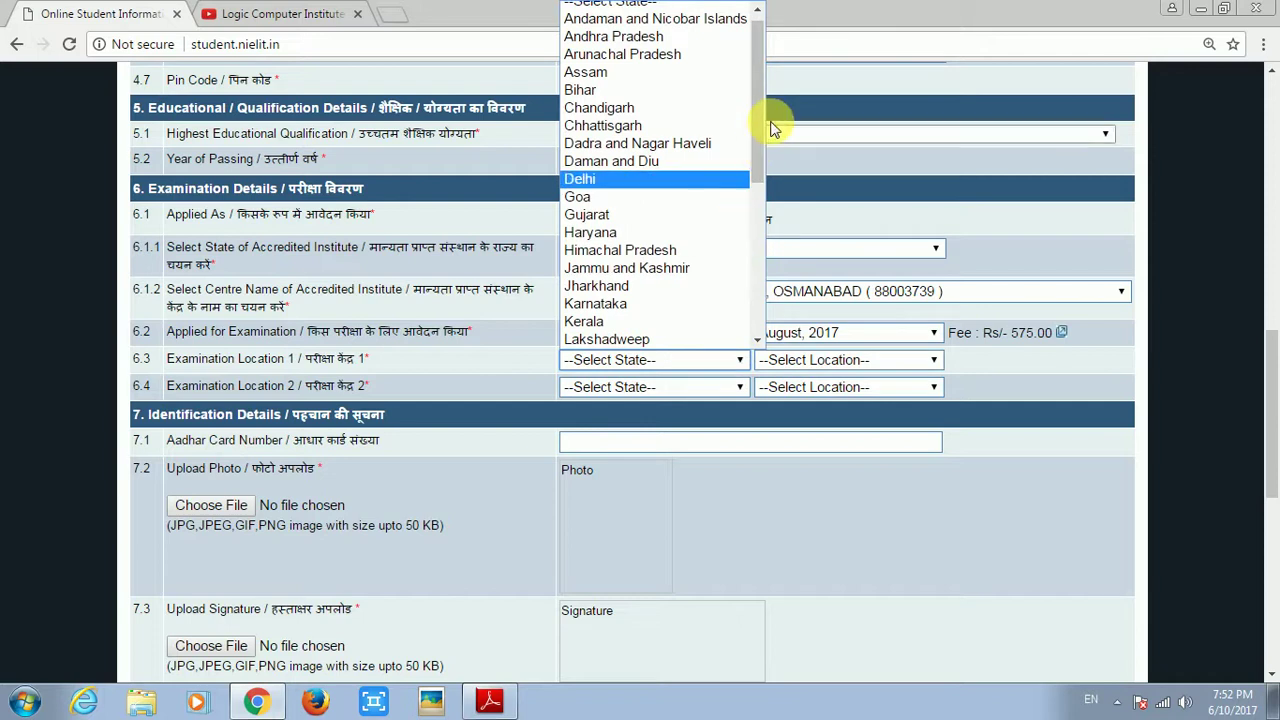
left_click_drag(756, 111, 756, 185)
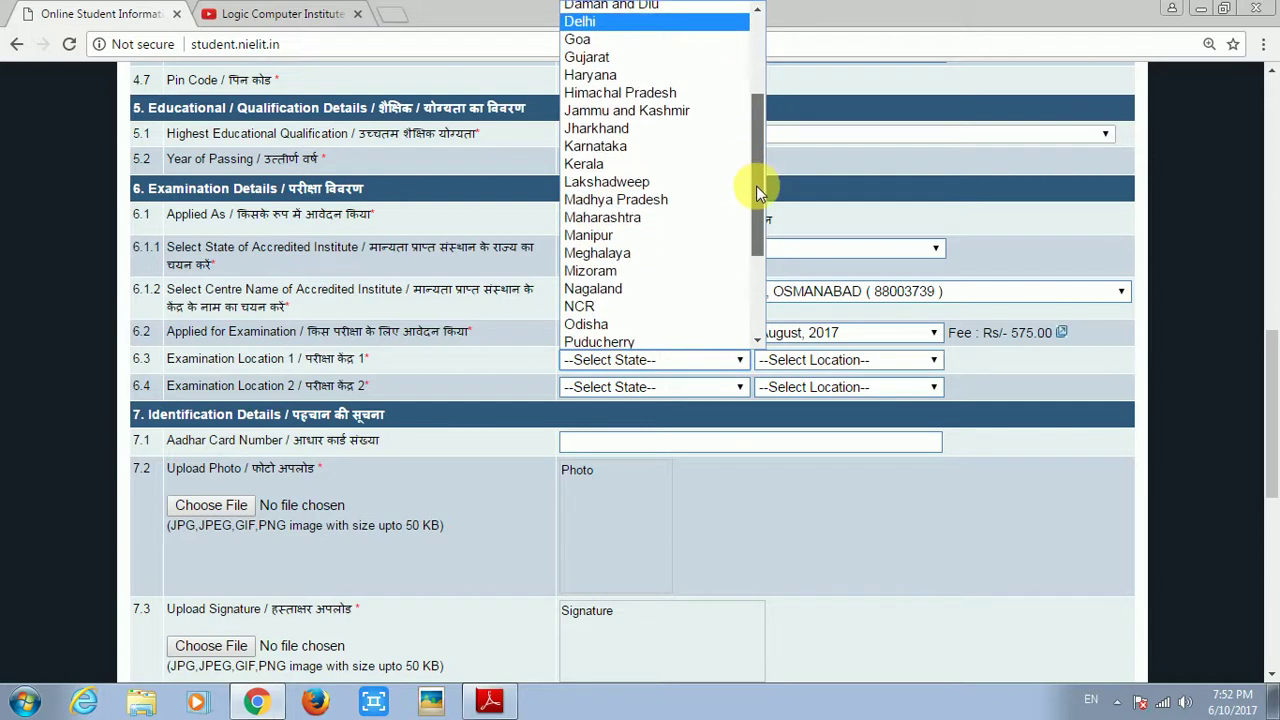
left_click(664, 218)
left_click(935, 362)
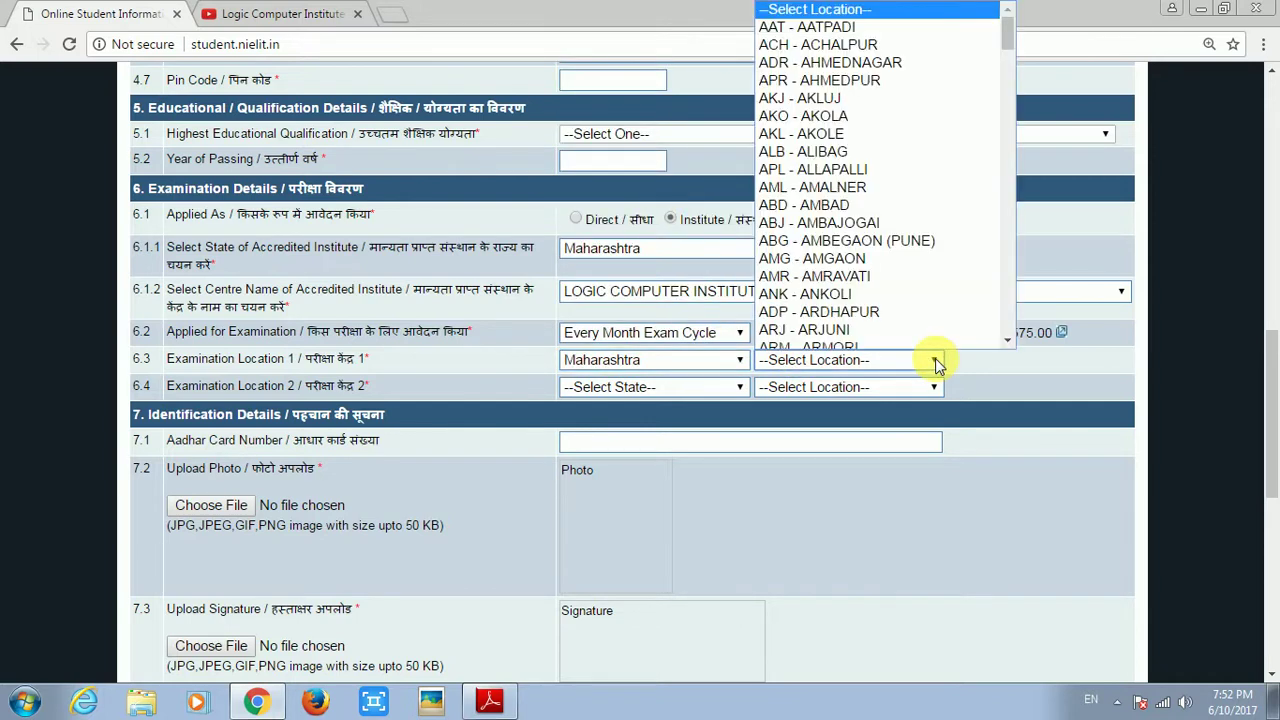
left_click_drag(1008, 30, 928, 17)
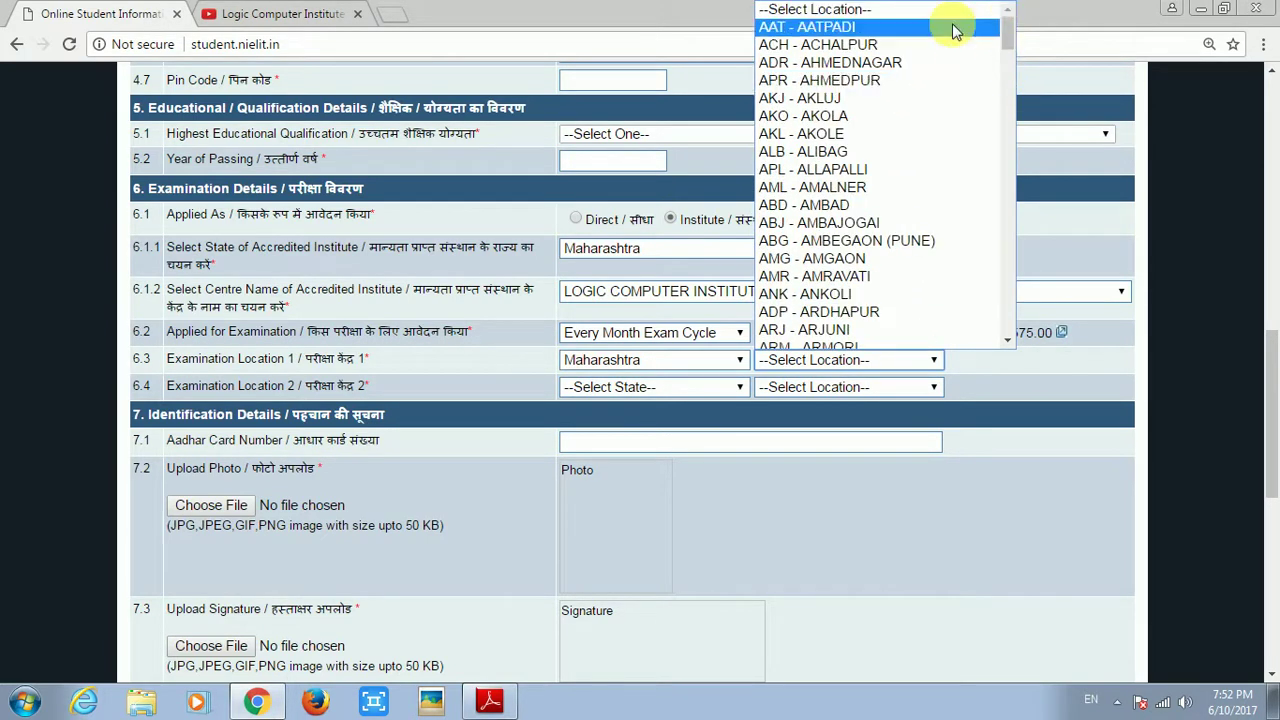
left_click(834, 115)
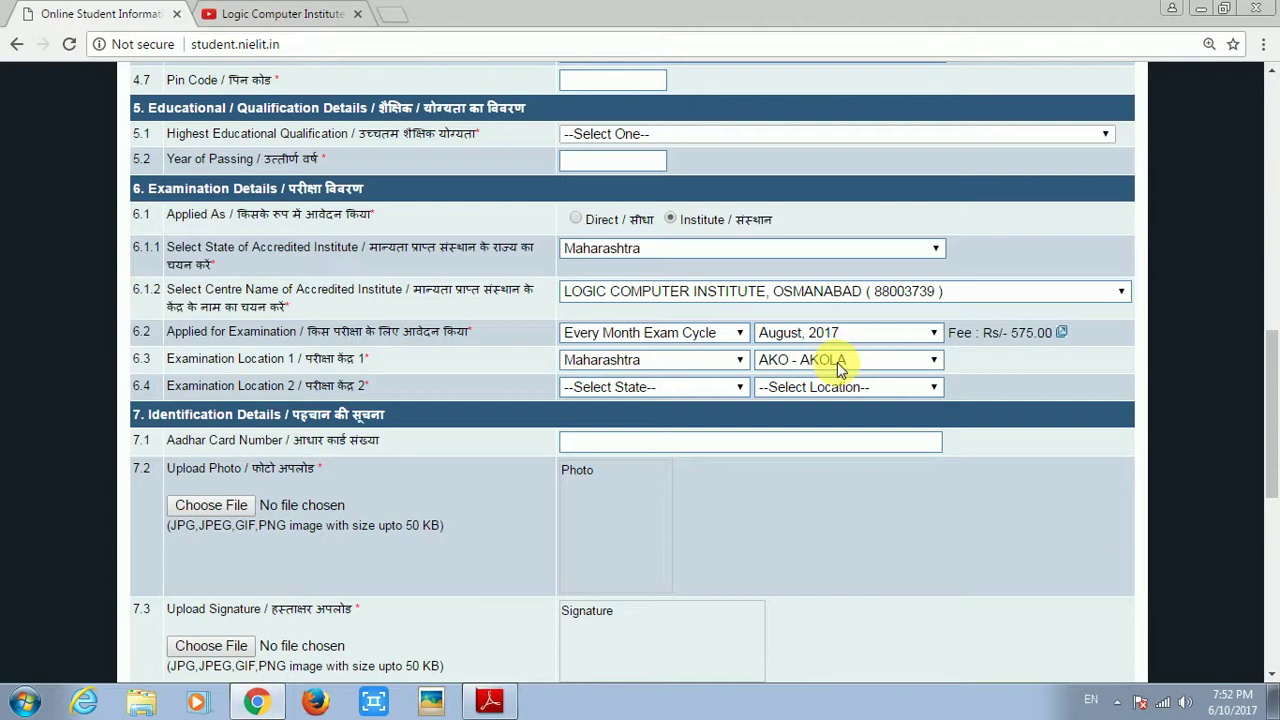
Set Examination Location 2 to the state Maharashtra and the location ADR - AHMEDNAGAR
left_click(737, 388)
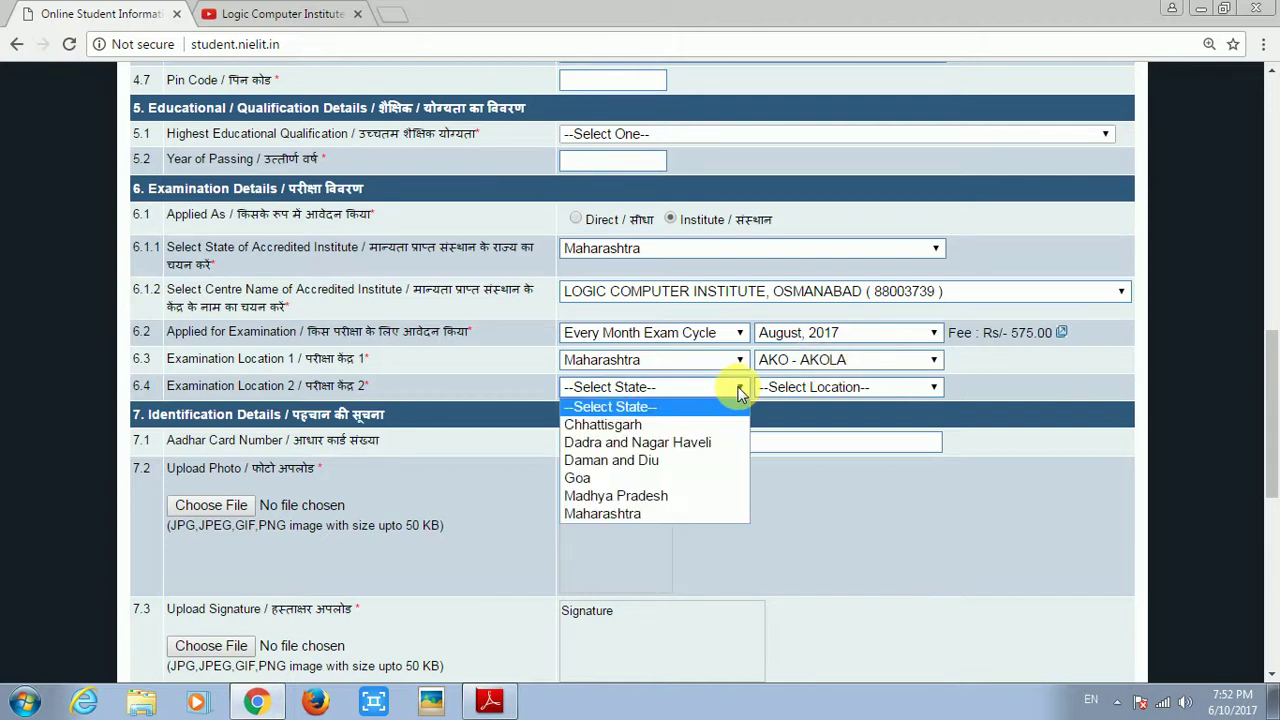
left_click(666, 513)
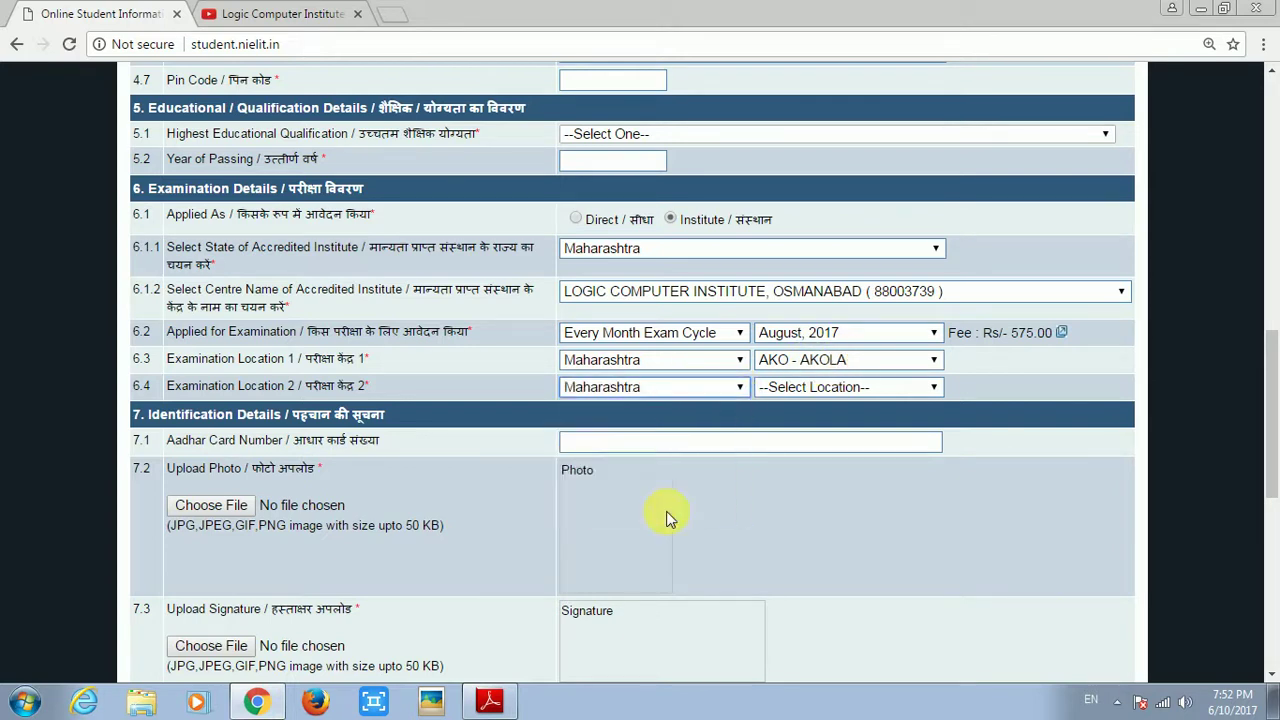
left_click(932, 388)
left_click(935, 389)
left_click(935, 389)
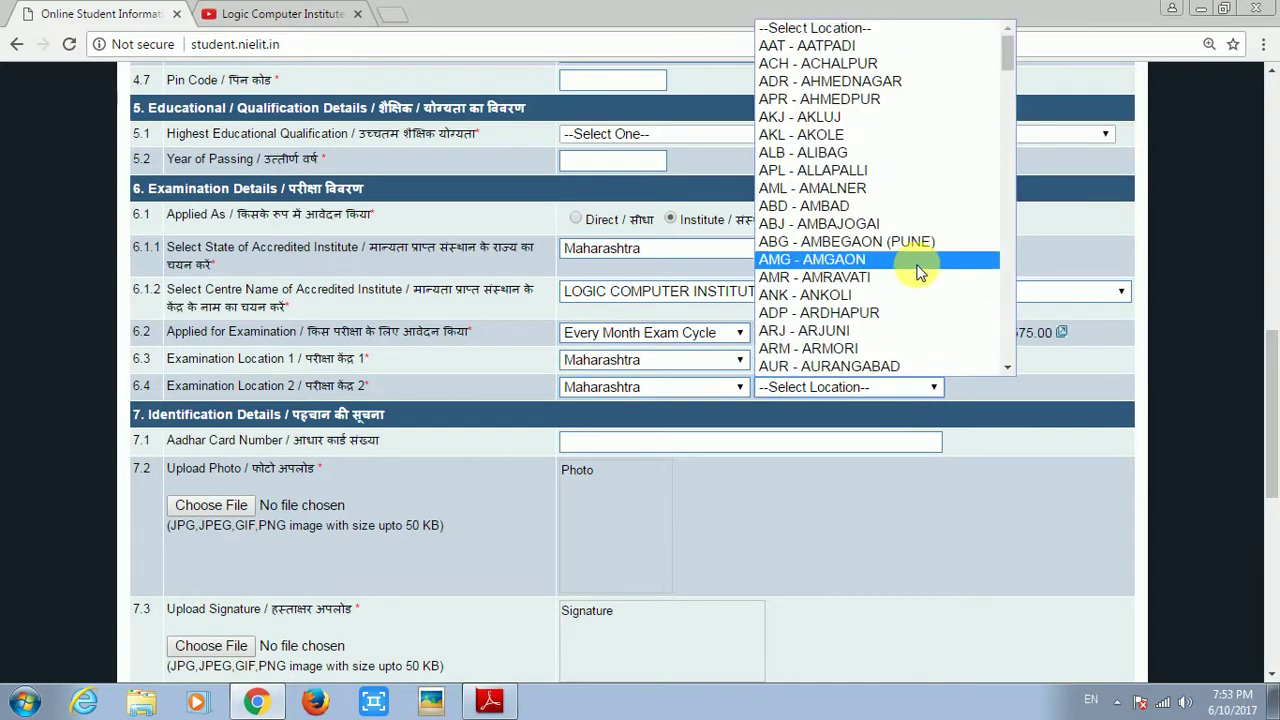
left_click(917, 82)
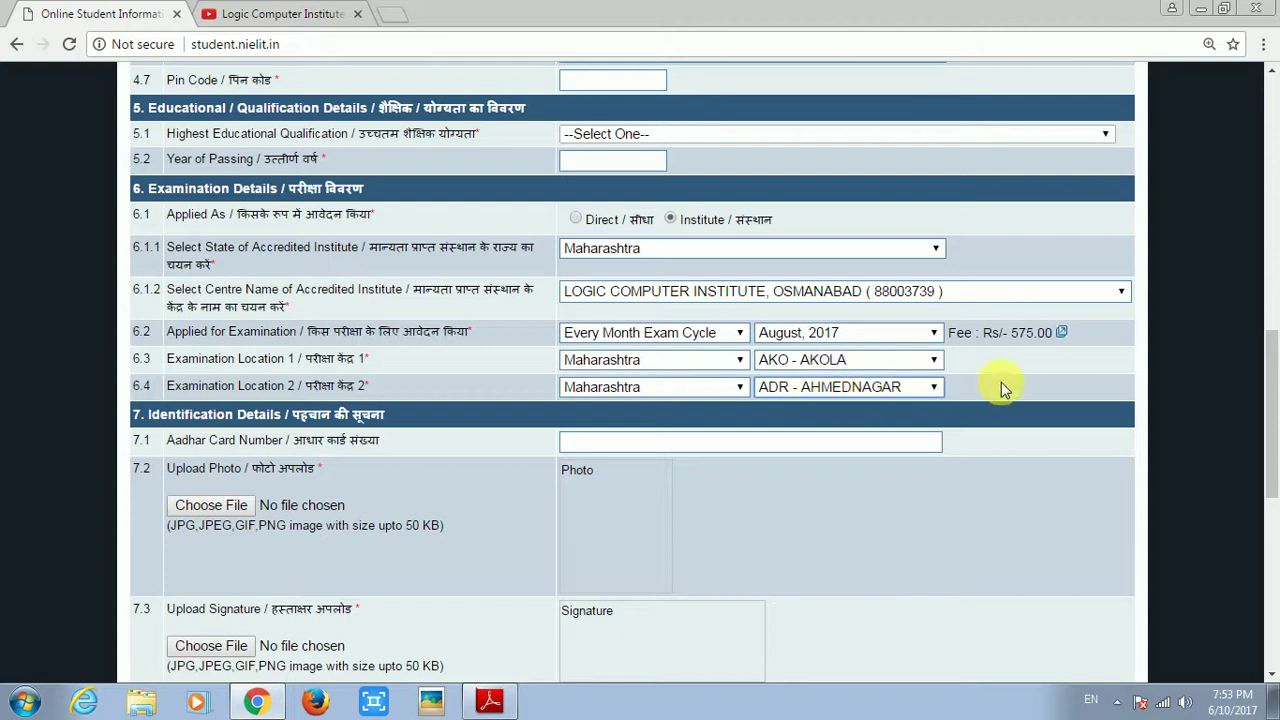
Examine the Aadhar card number field and the upload fields in the identification details
scroll(1172, 378, "down", 2)
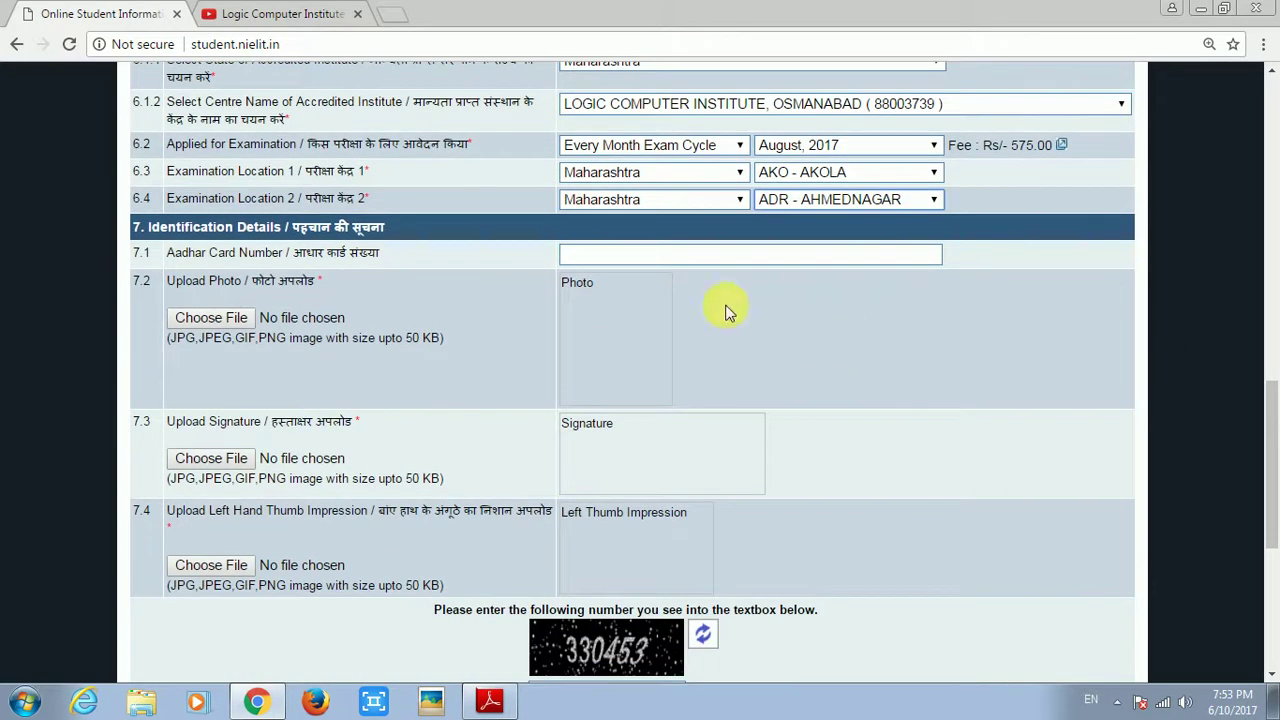
left_click(649, 259)
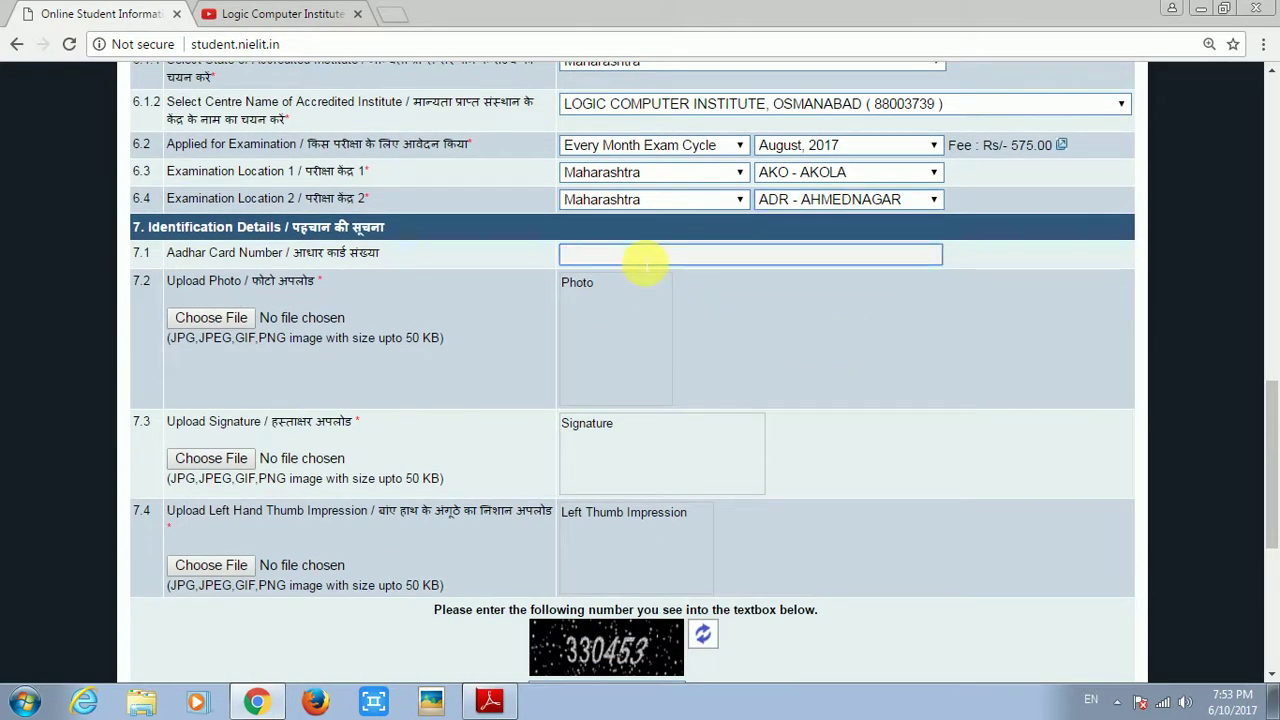
left_click(592, 258)
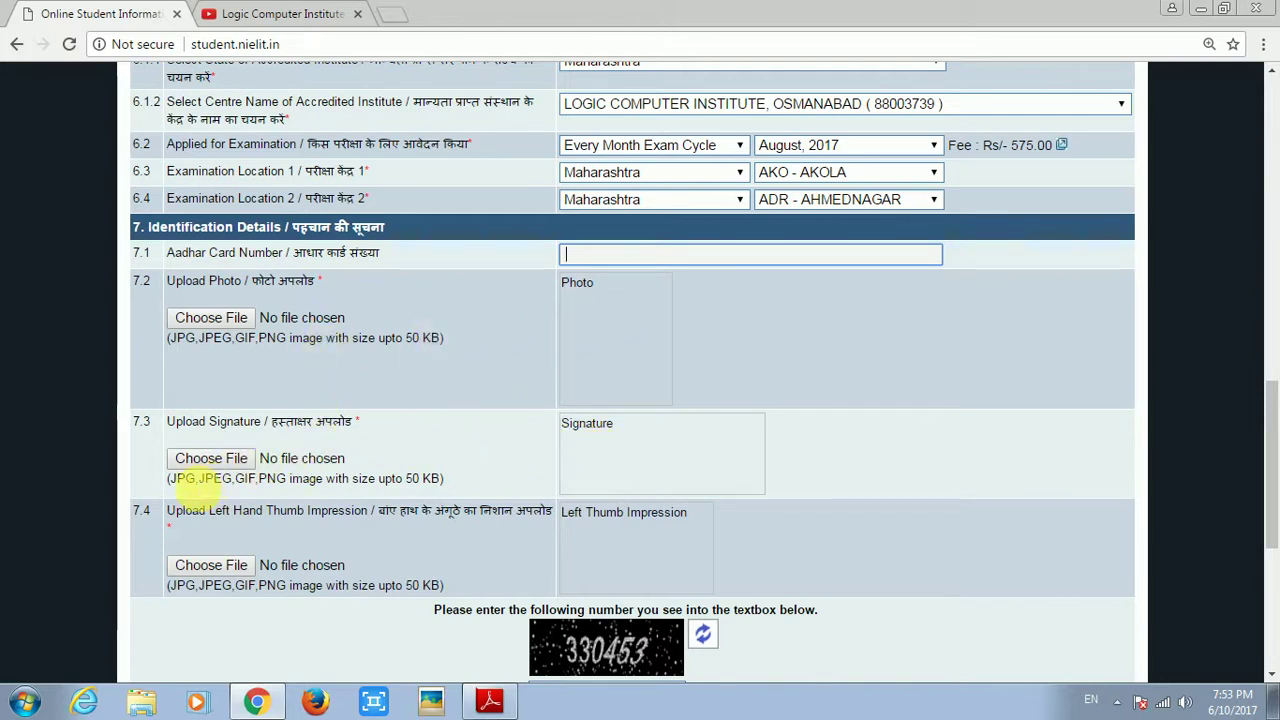
Check the accepted image formats and file size limit for the signature and left hand thumb impression uploads
left_click_drag(180, 480, 238, 482)
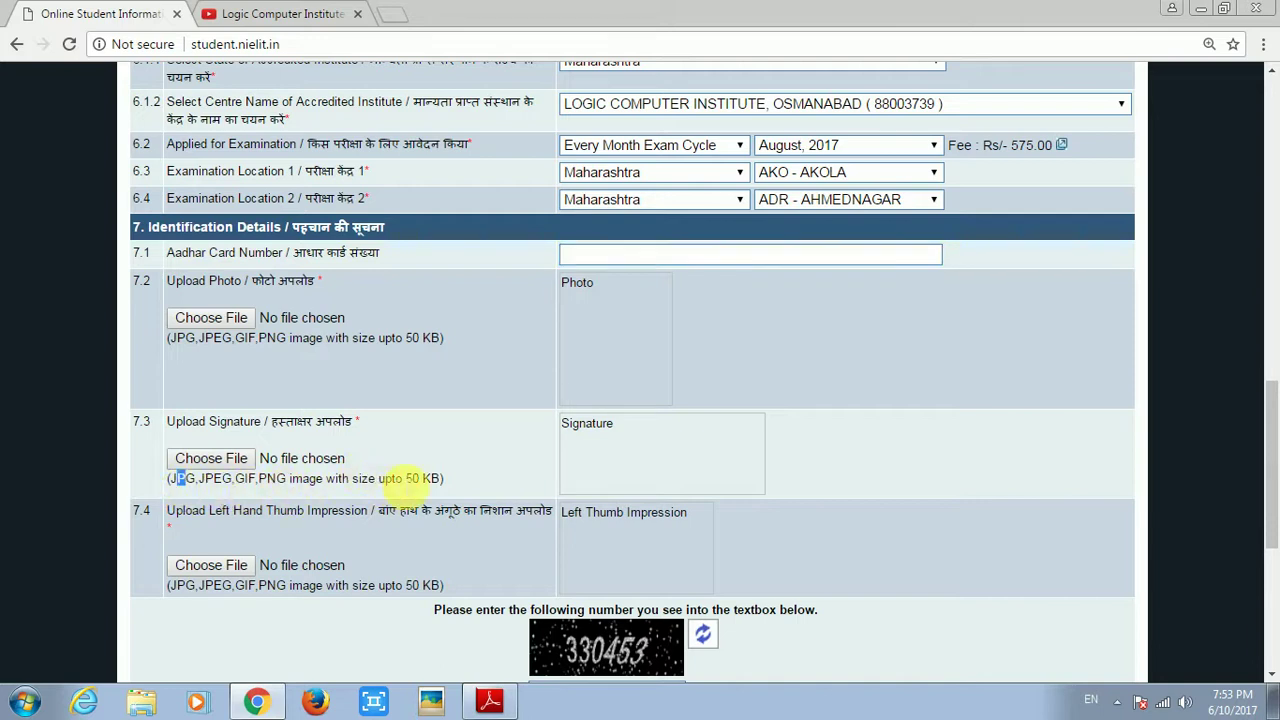
double_click(412, 478)
scroll(724, 428, "down", 1)
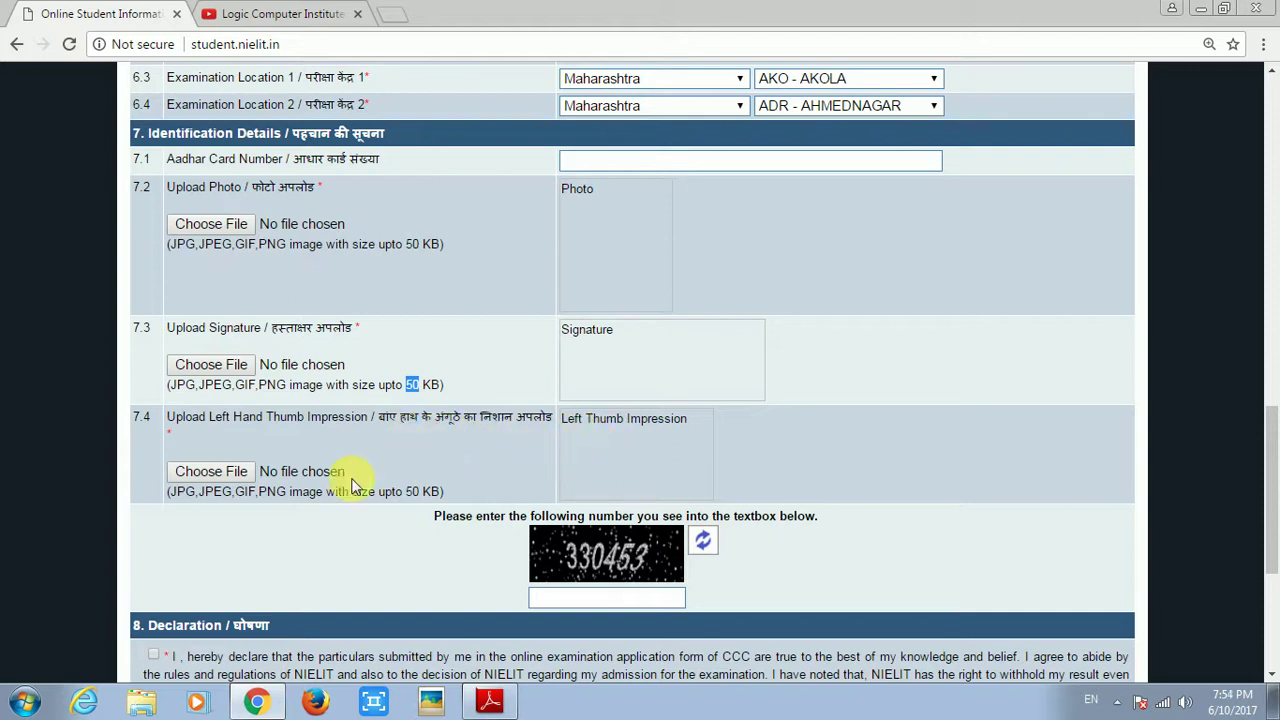
left_click_drag(178, 507, 449, 500)
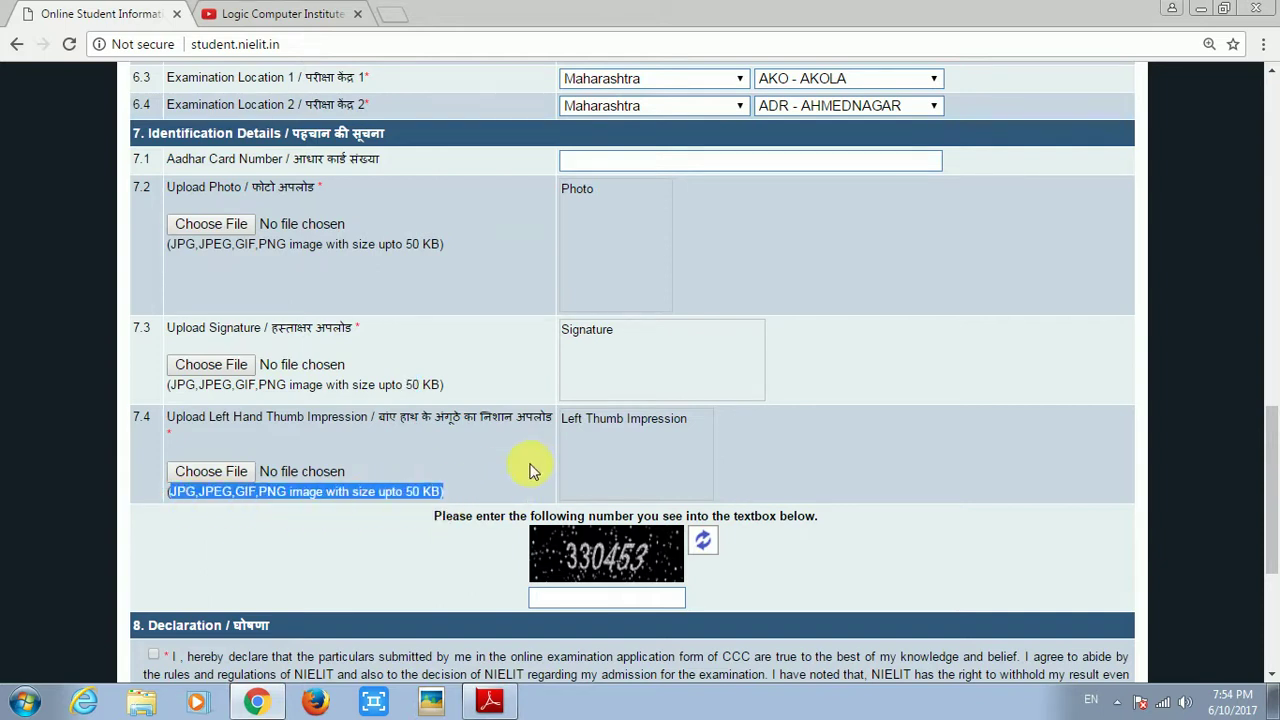
scroll(535, 462, "down", 1)
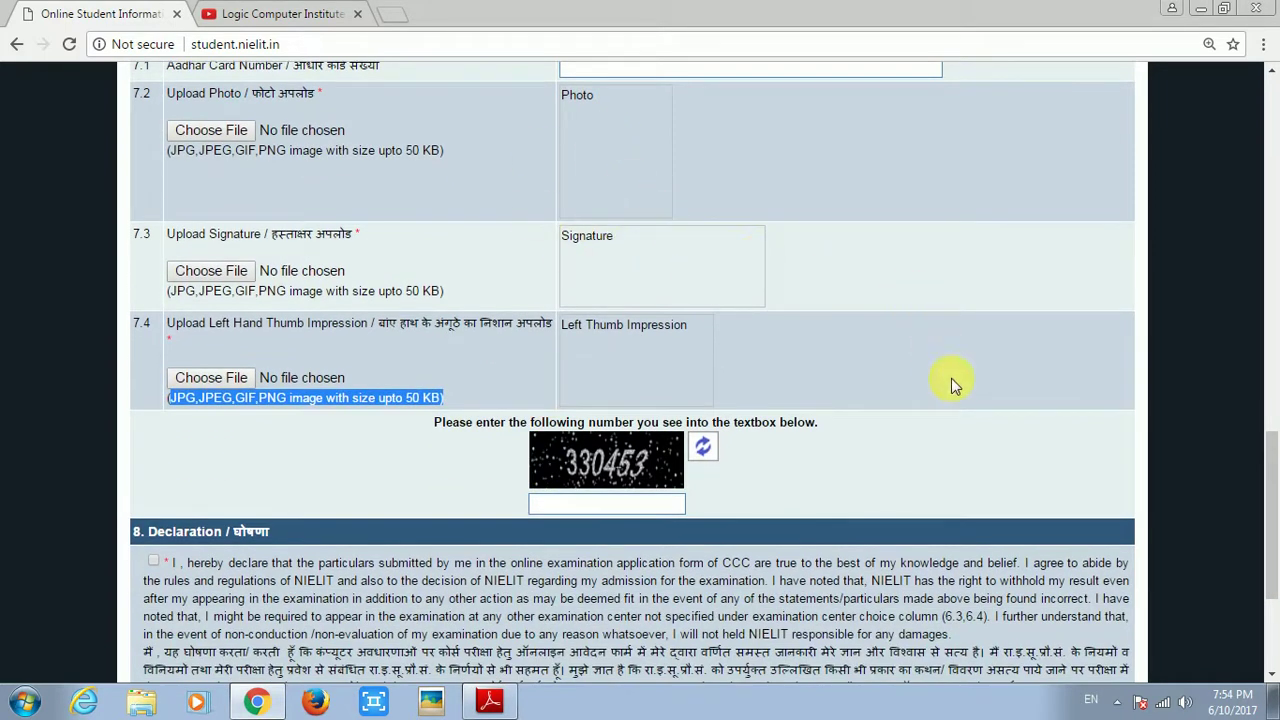
Activate the captcha entry field above the declaration and examine the number image it refers to
scroll(953, 380, "down", 2)
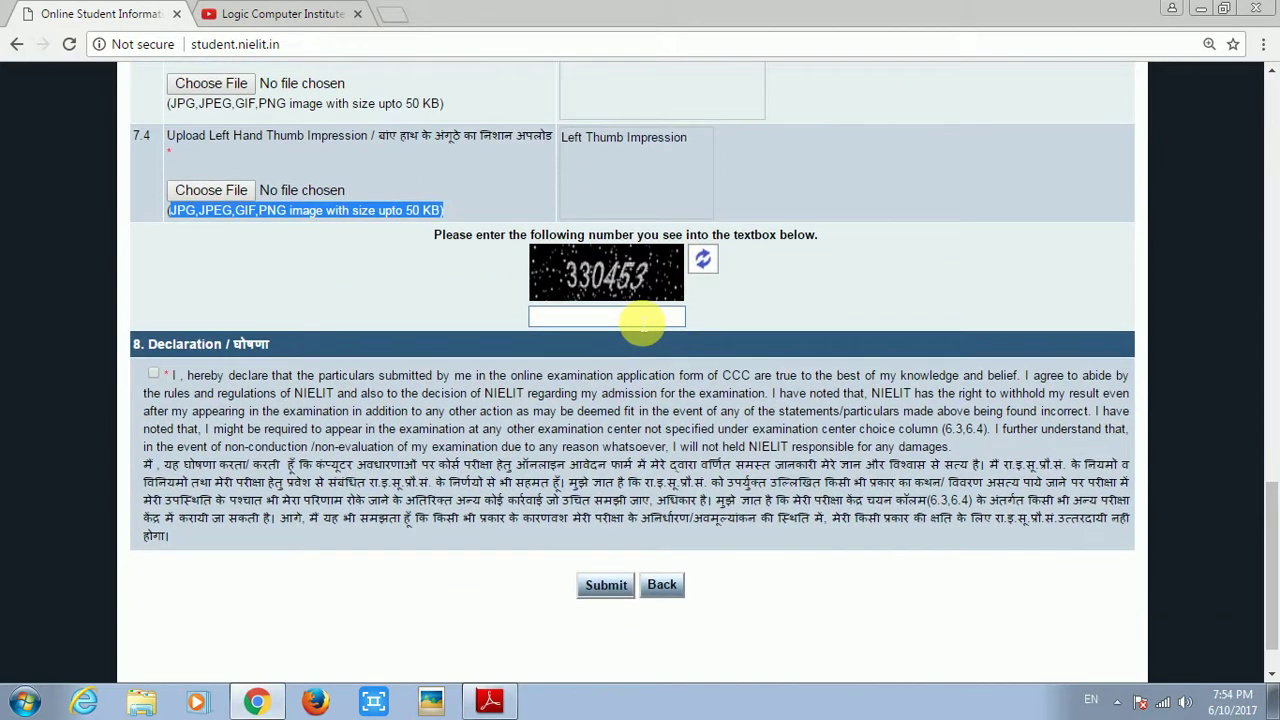
left_click(641, 320)
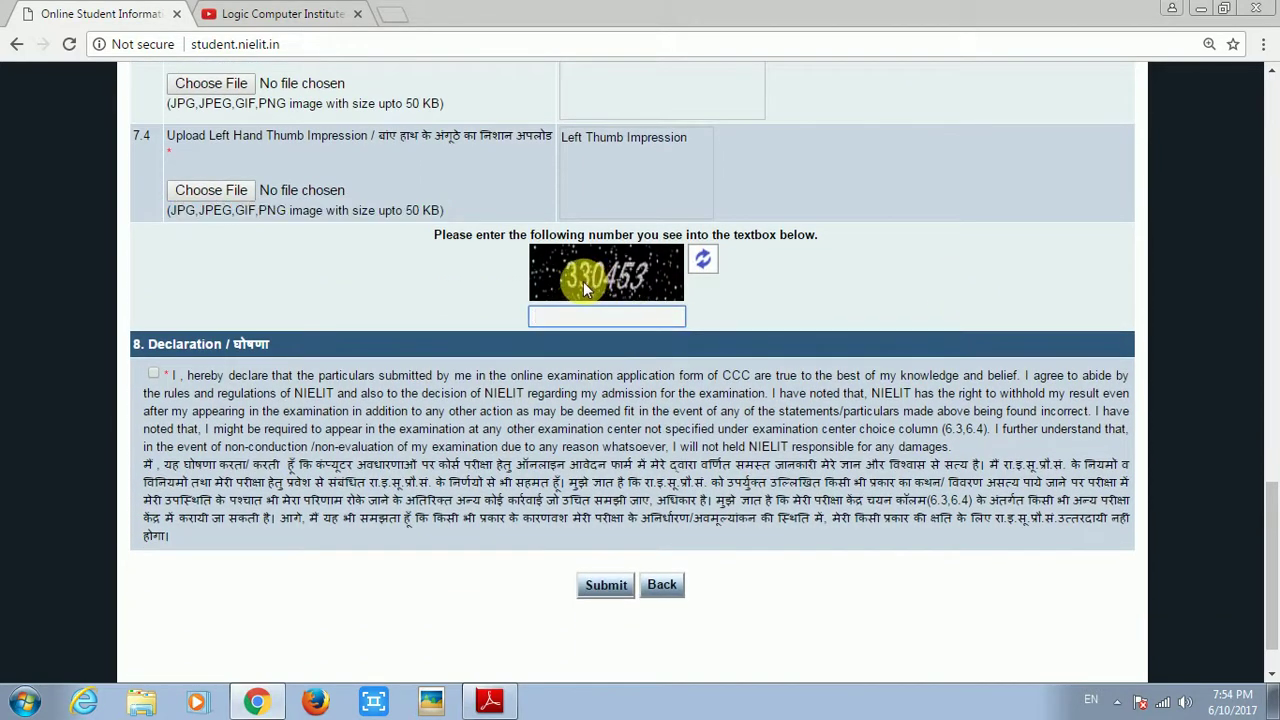
left_click(596, 318)
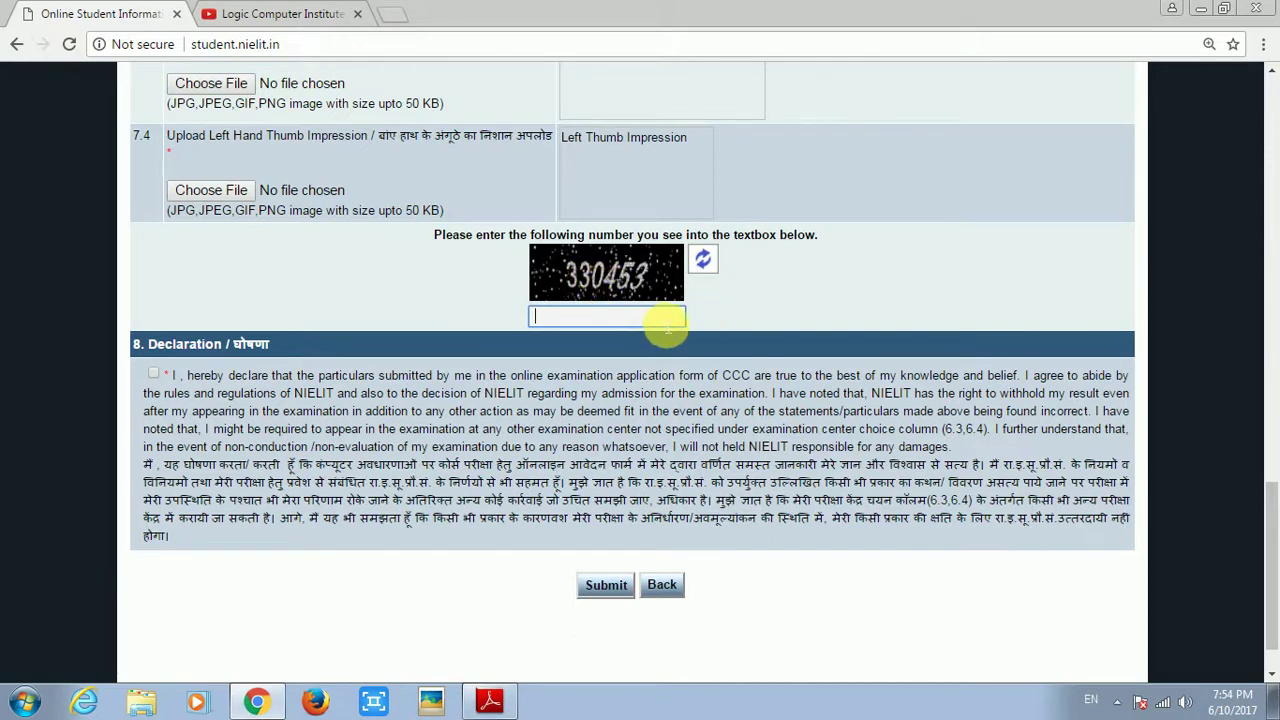
scroll(668, 322, "down", 1)
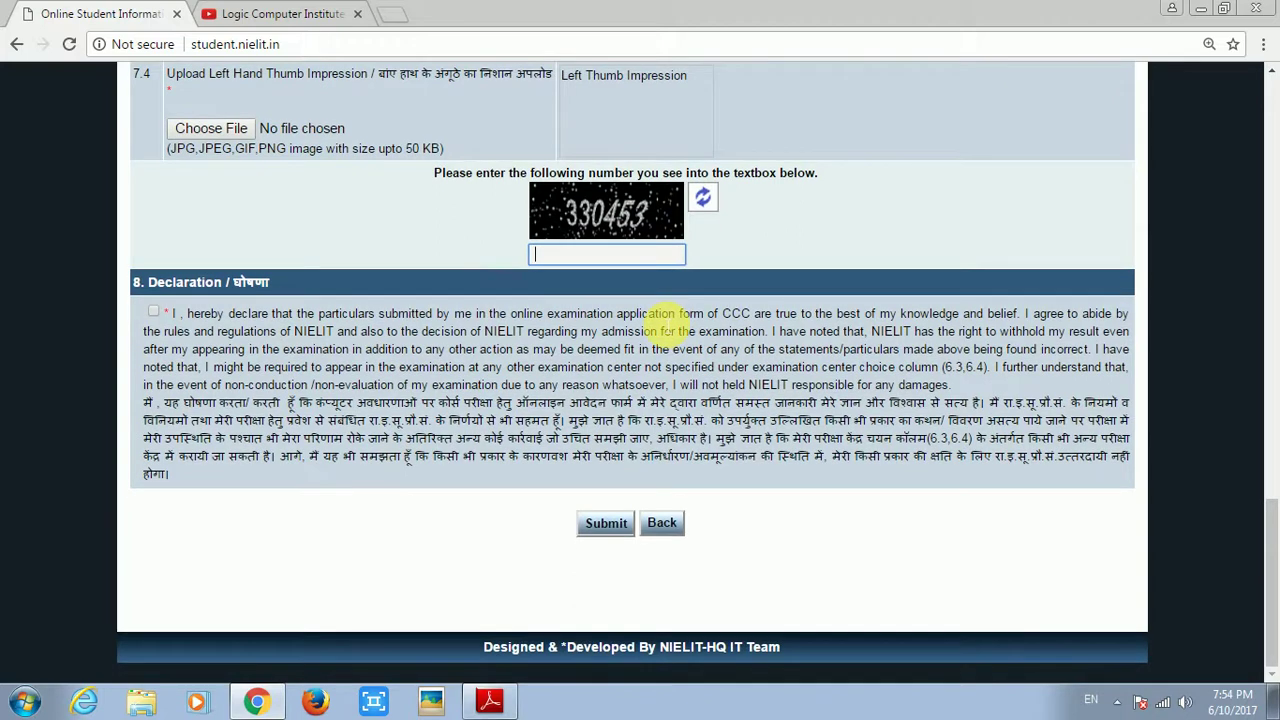
Review the address, qualification, examination and identification sections of the form and accept the declaration in section 8
scroll(659, 318, "up", 15)
scroll(659, 317, "up", 3)
scroll(659, 317, "down", 8)
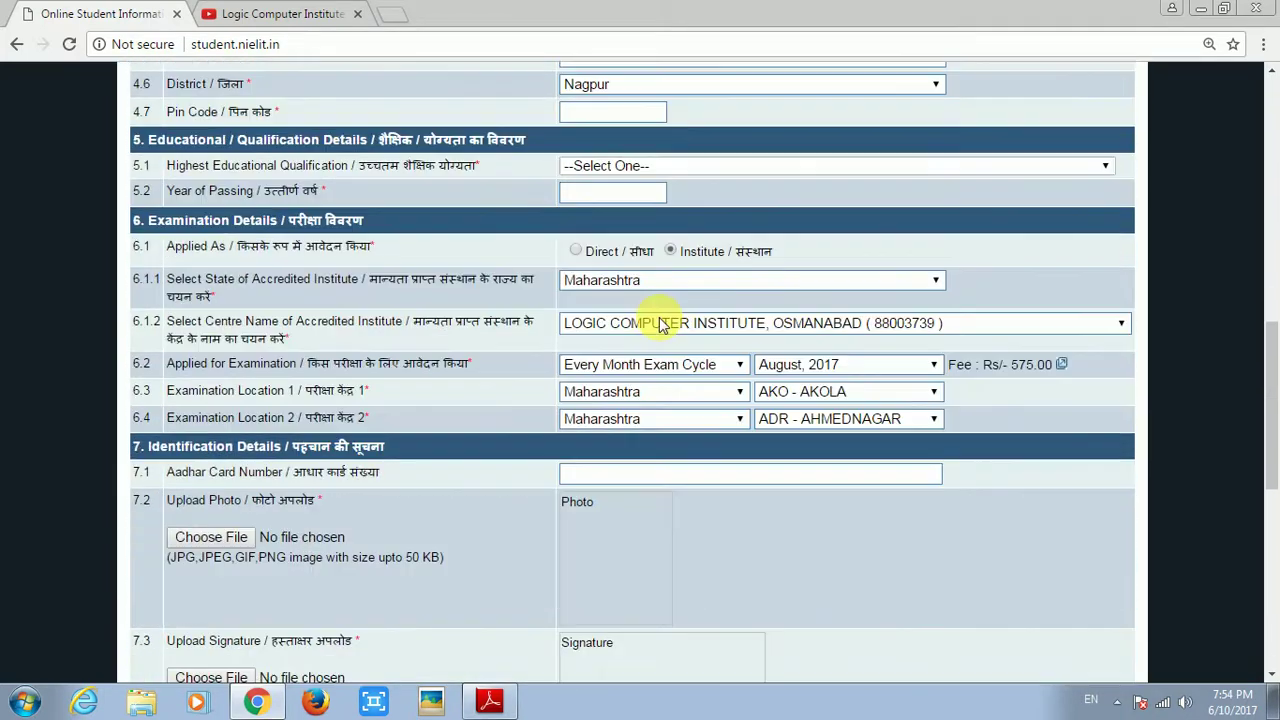
scroll(659, 322, "down", 7)
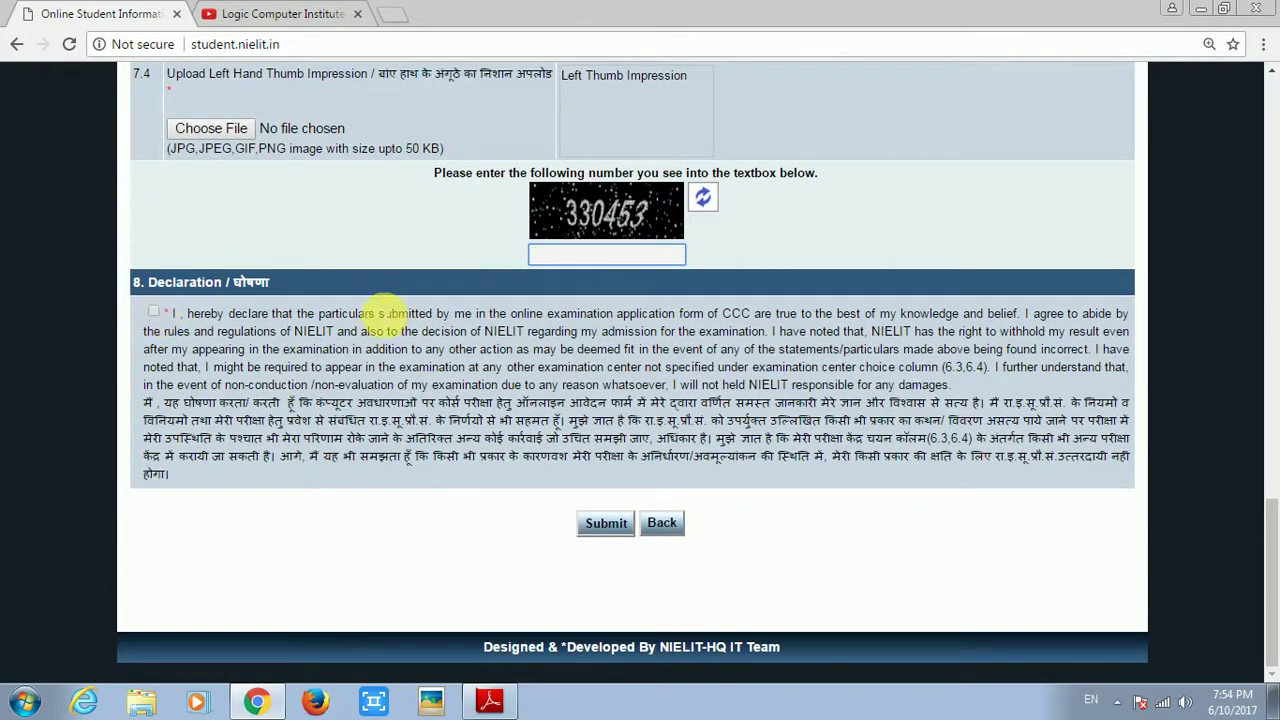
scroll(433, 304, "up", 9)
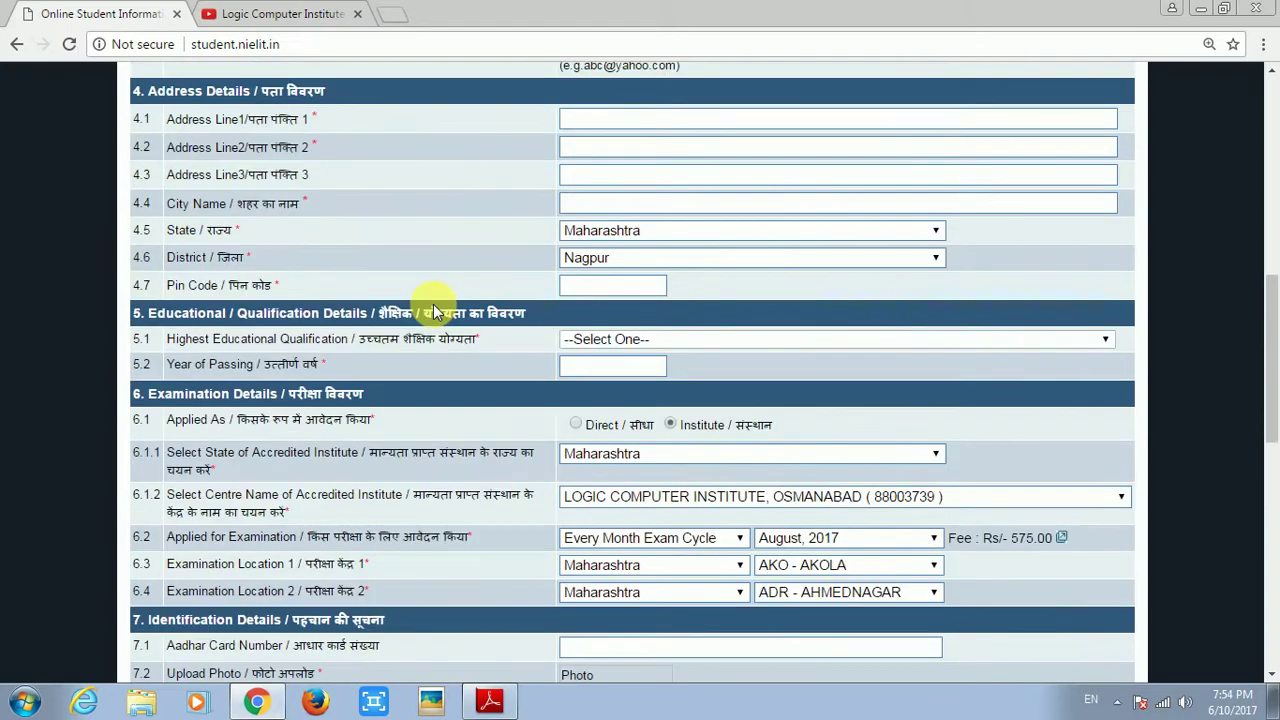
scroll(433, 304, "up", 1)
scroll(433, 304, "down", 10)
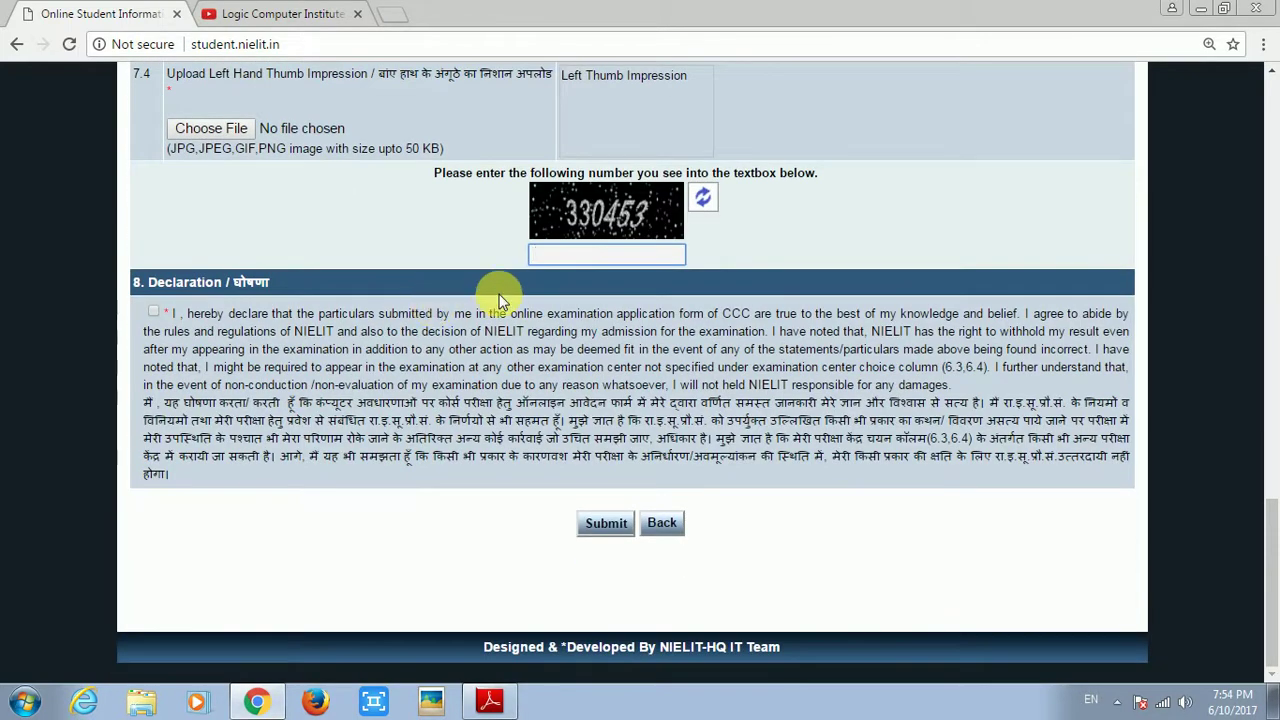
left_click(155, 314)
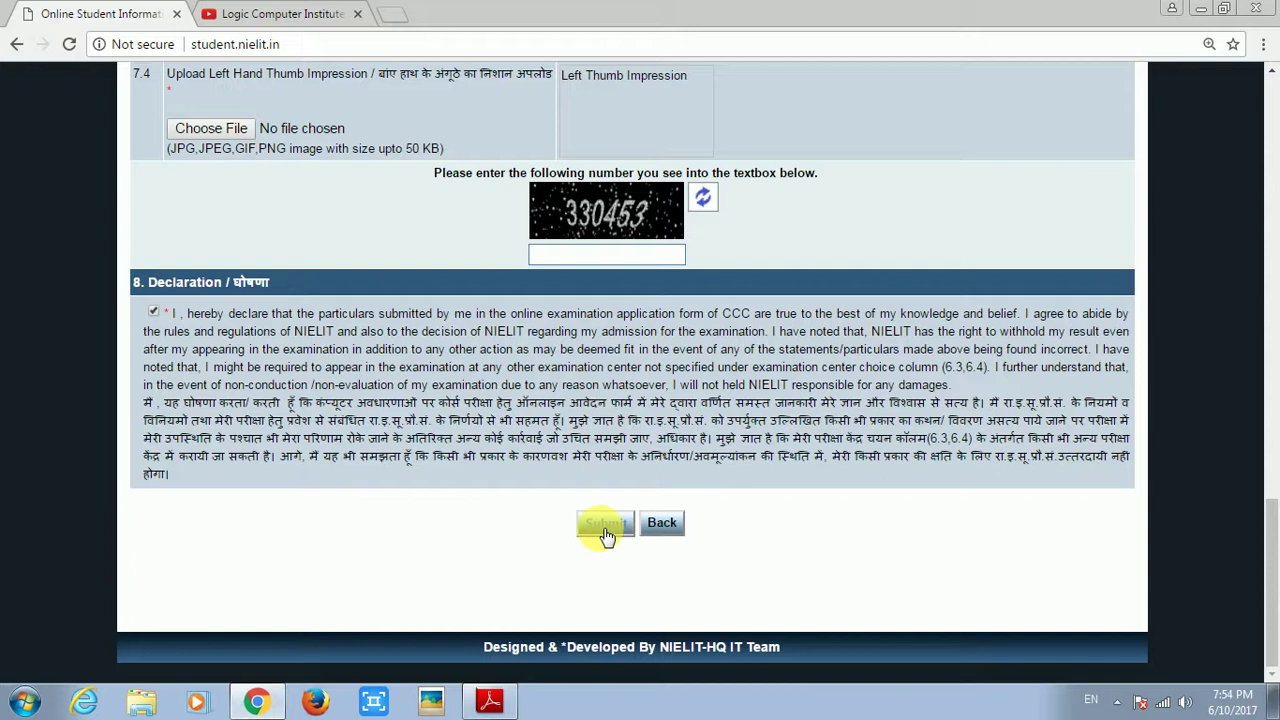
Switch to Certificate Examination Form.pdf in Adobe Reader and highlight the application number in the sample form
left_click(489, 703)
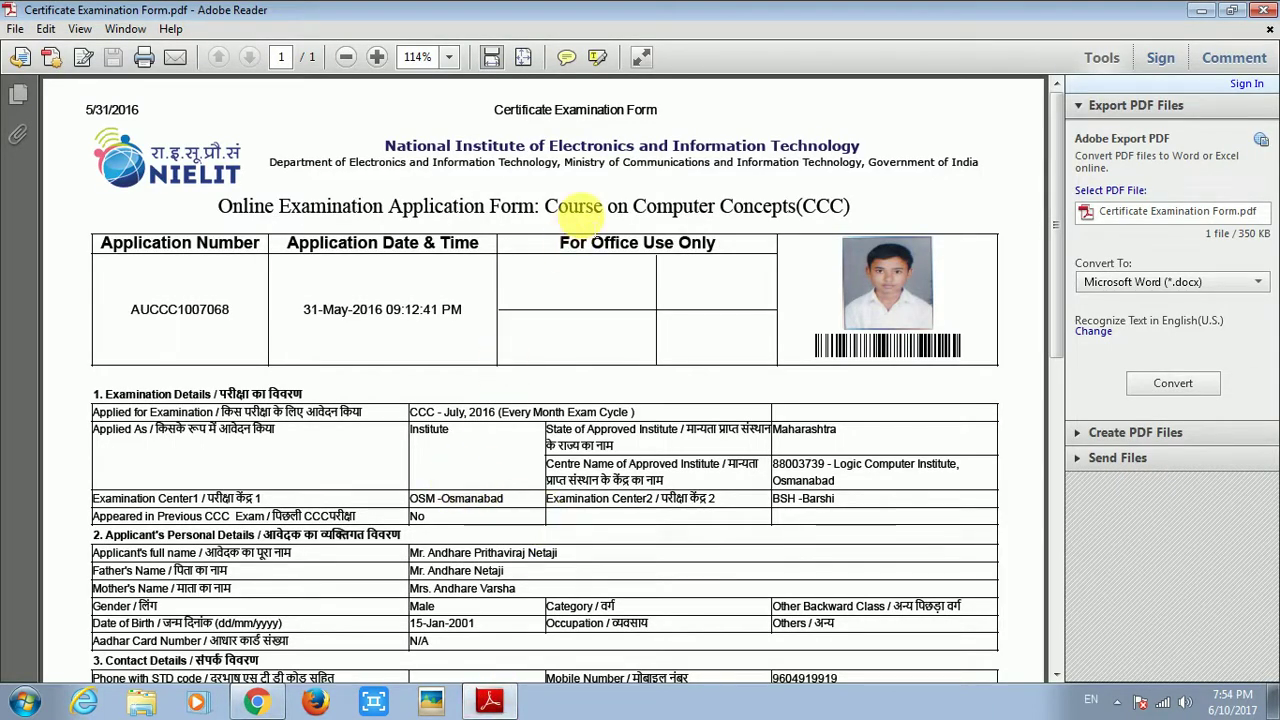
scroll(614, 349, "down", 1)
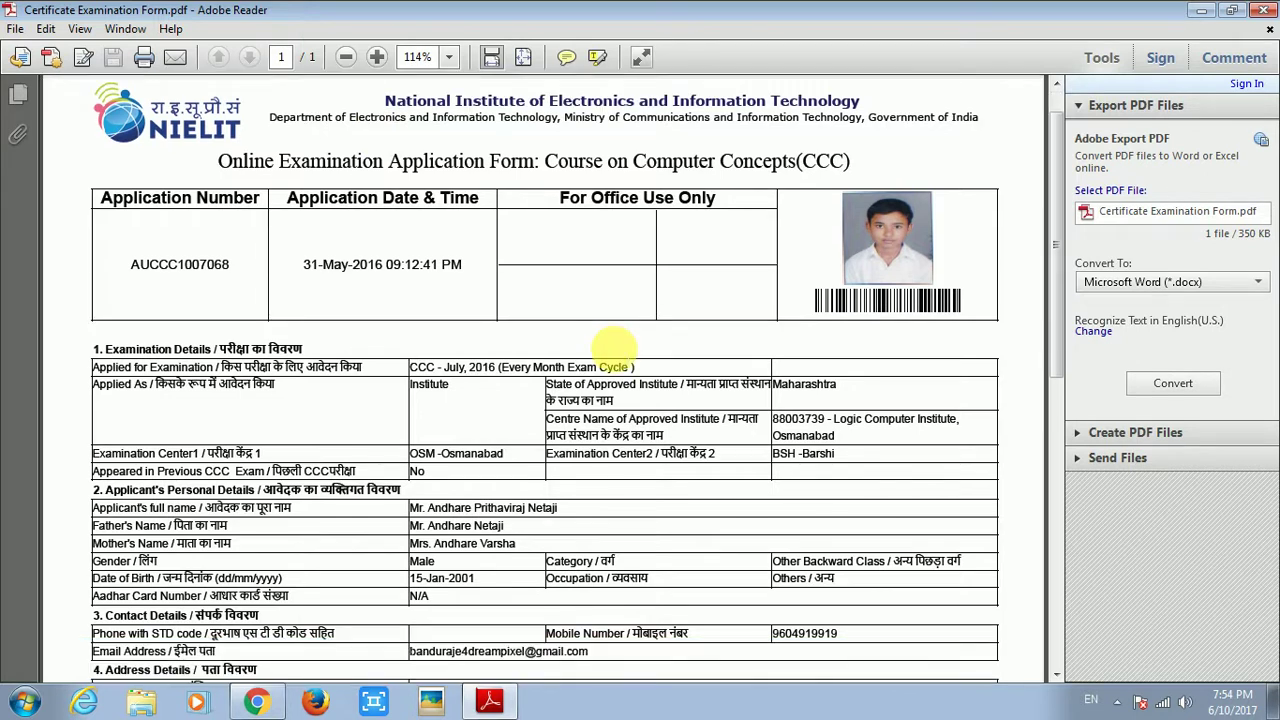
scroll(614, 349, "up", 1)
scroll(614, 349, "down", 1)
scroll(614, 349, "up", 1)
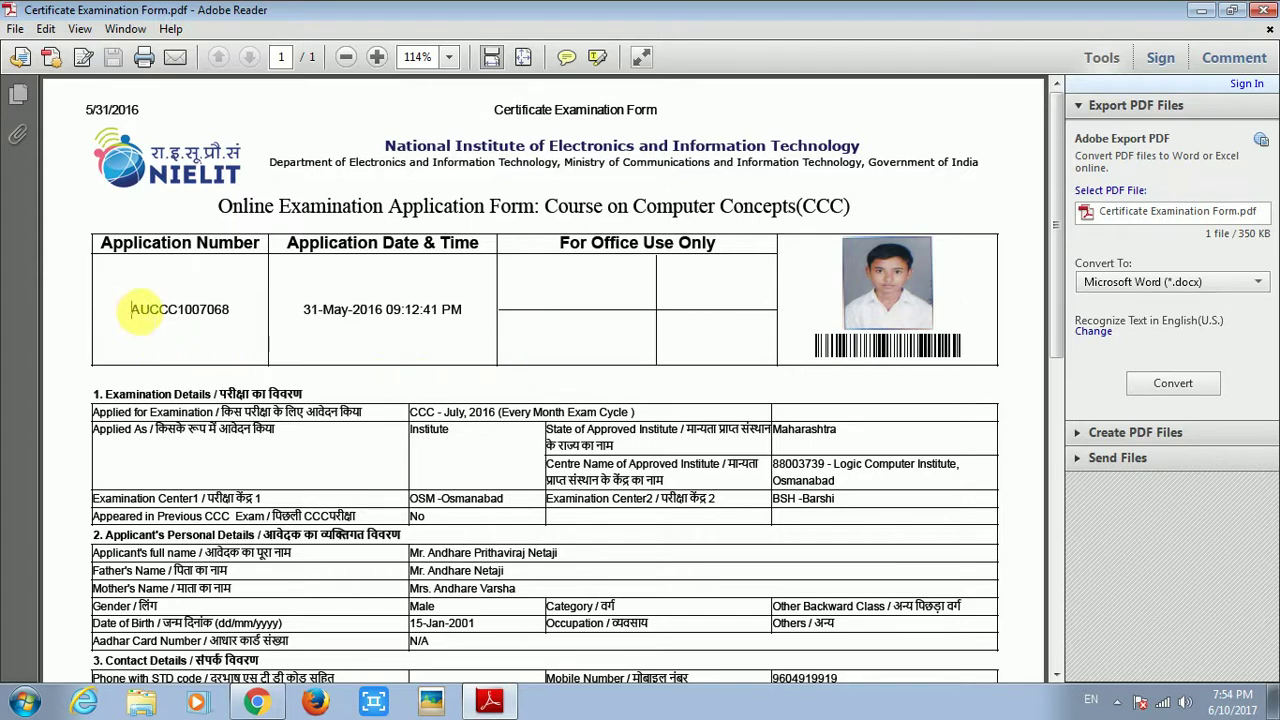
left_click_drag(127, 311, 235, 309)
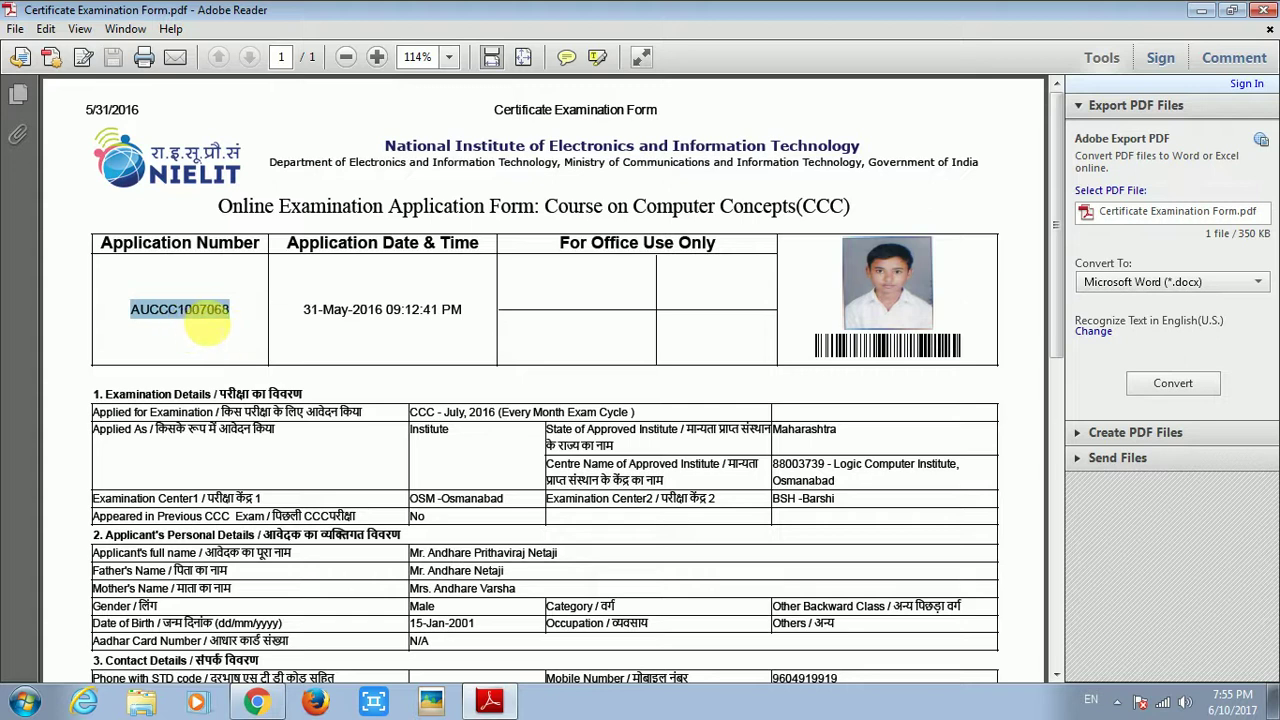
Examine the sample form's personal, contact, address, declaration and payment details, plus the thumb impression and signature
scroll(300, 343, "down", 3)
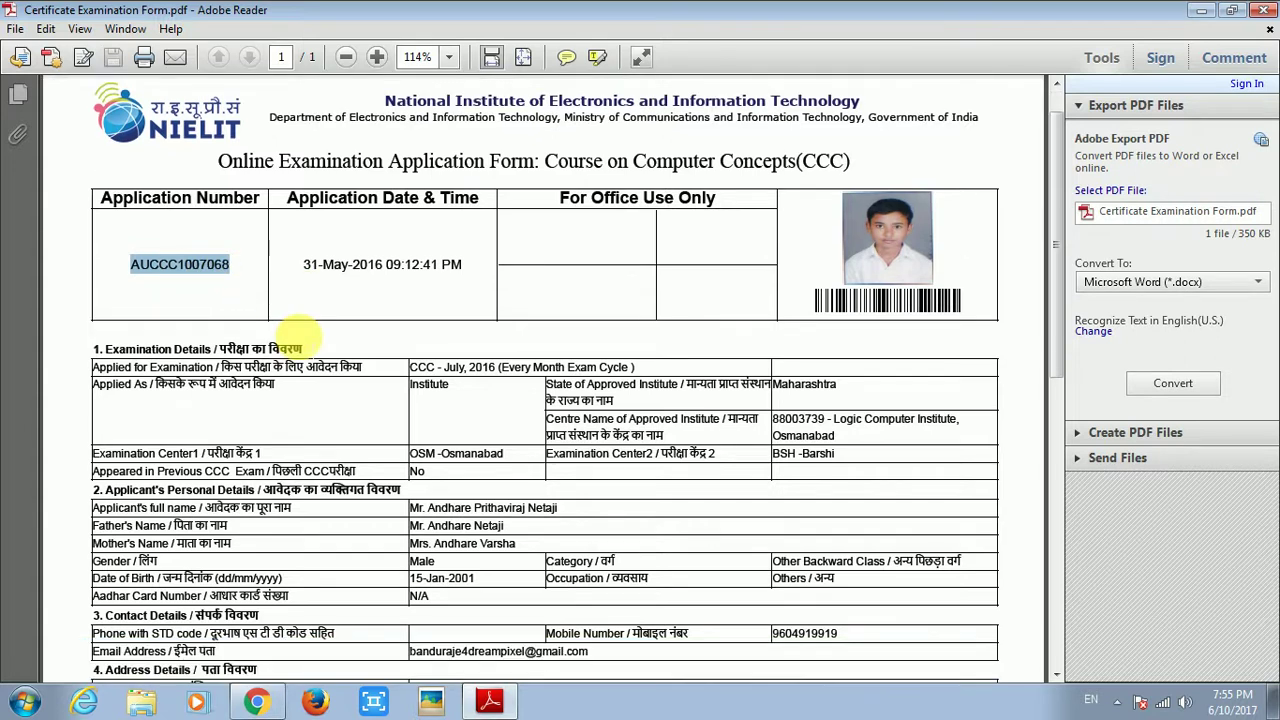
scroll(300, 343, "down", 9)
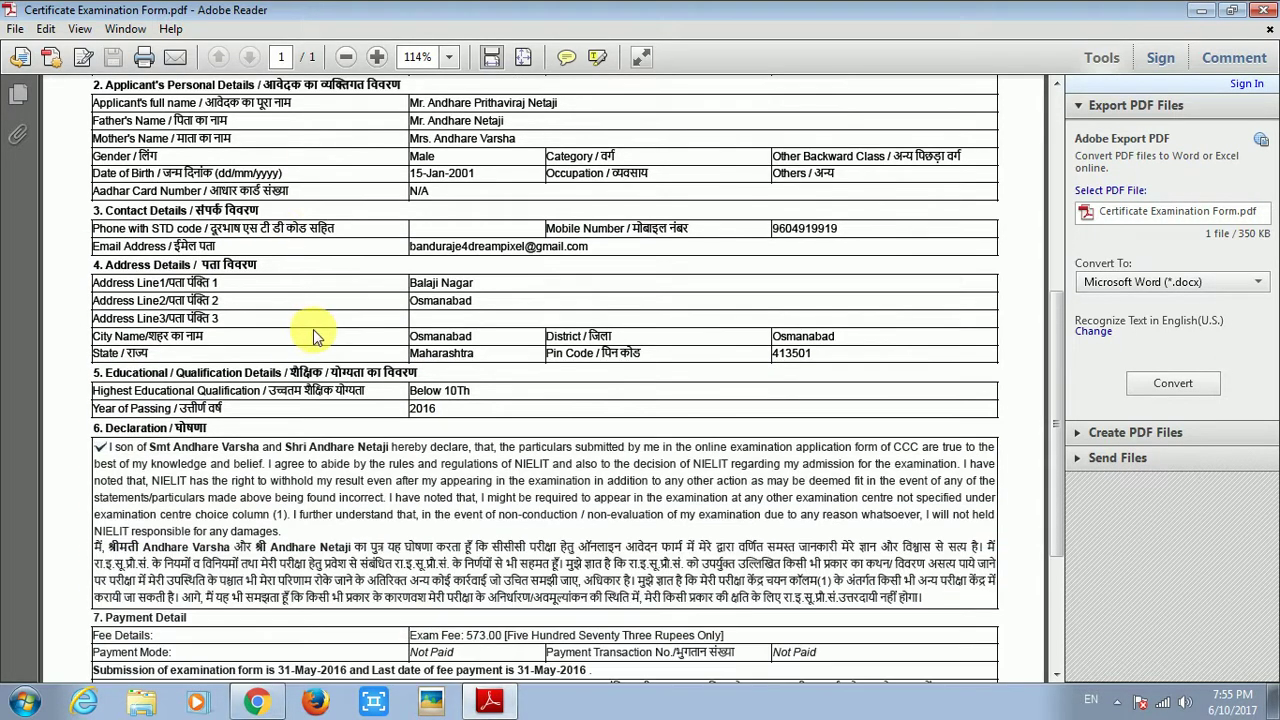
scroll(365, 312, "down", 2)
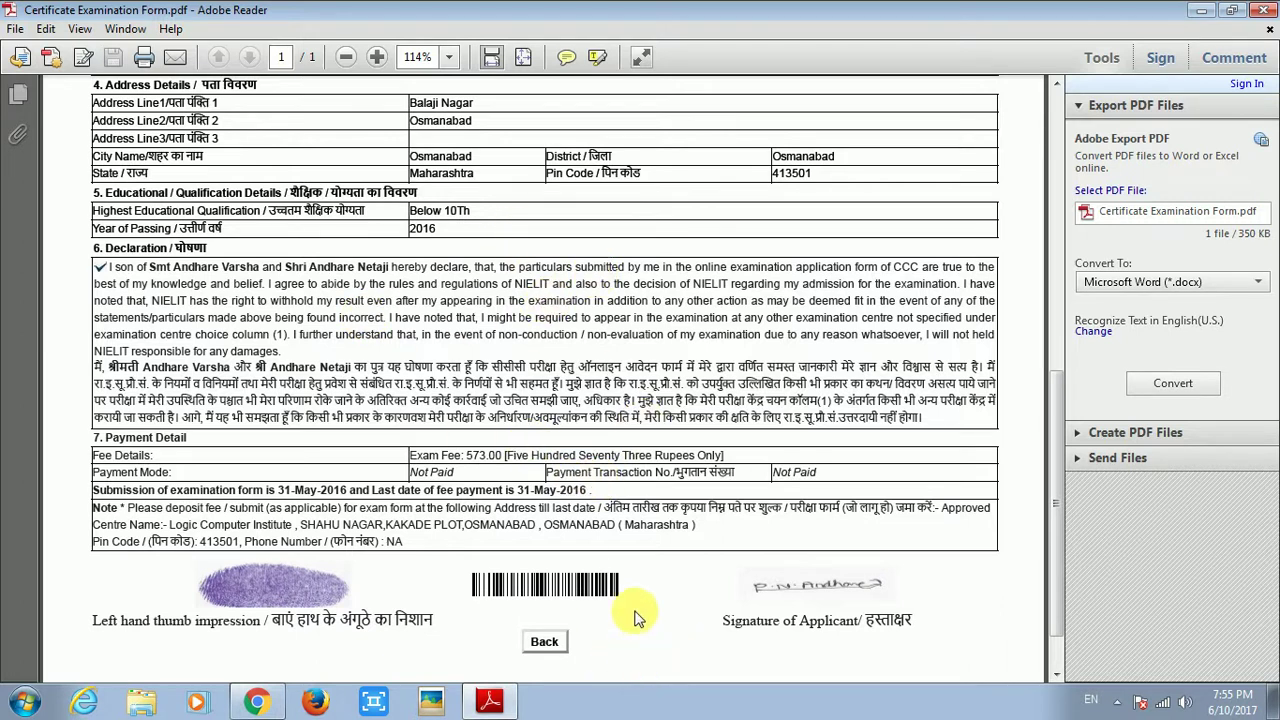
scroll(643, 608, "up", 3)
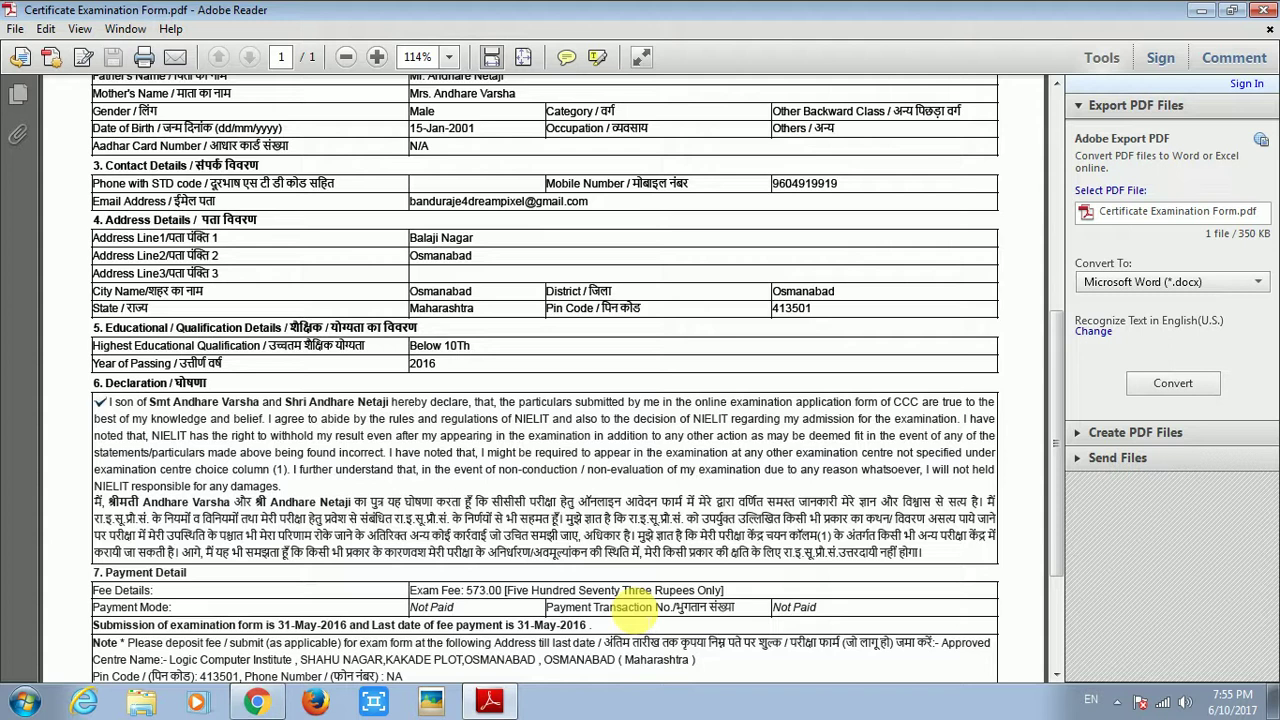
scroll(641, 548, "up", 1)
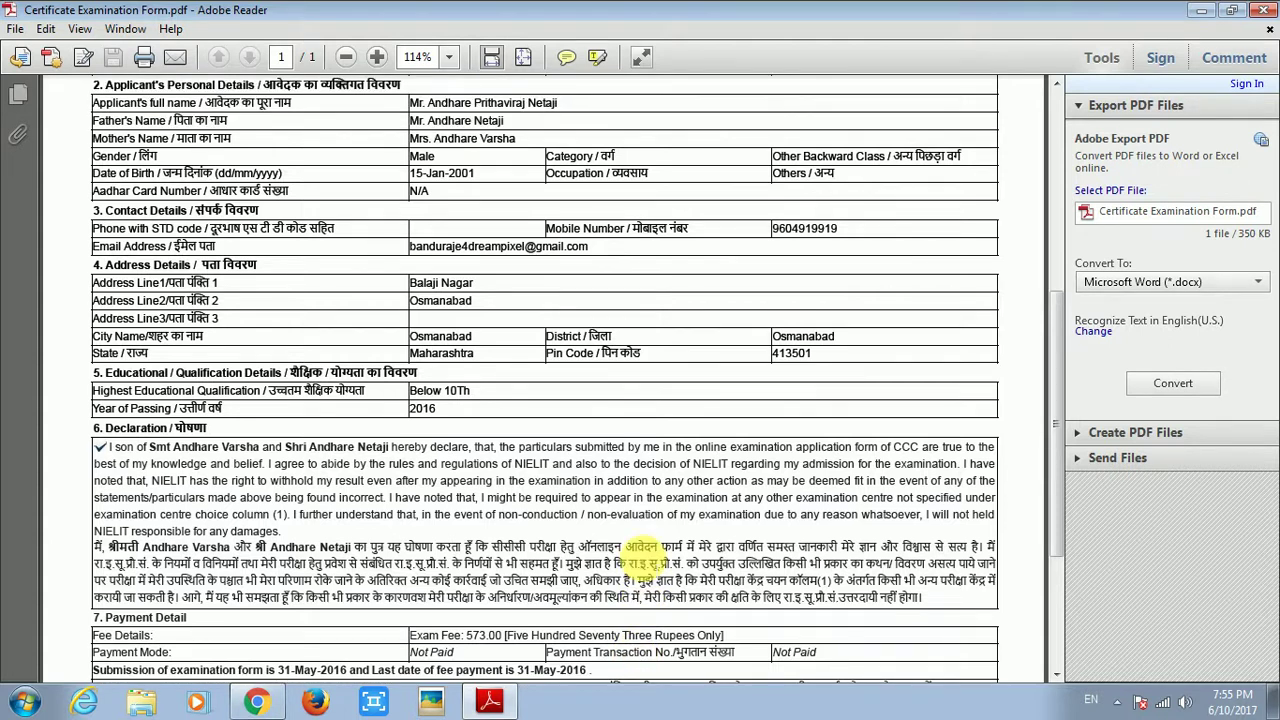